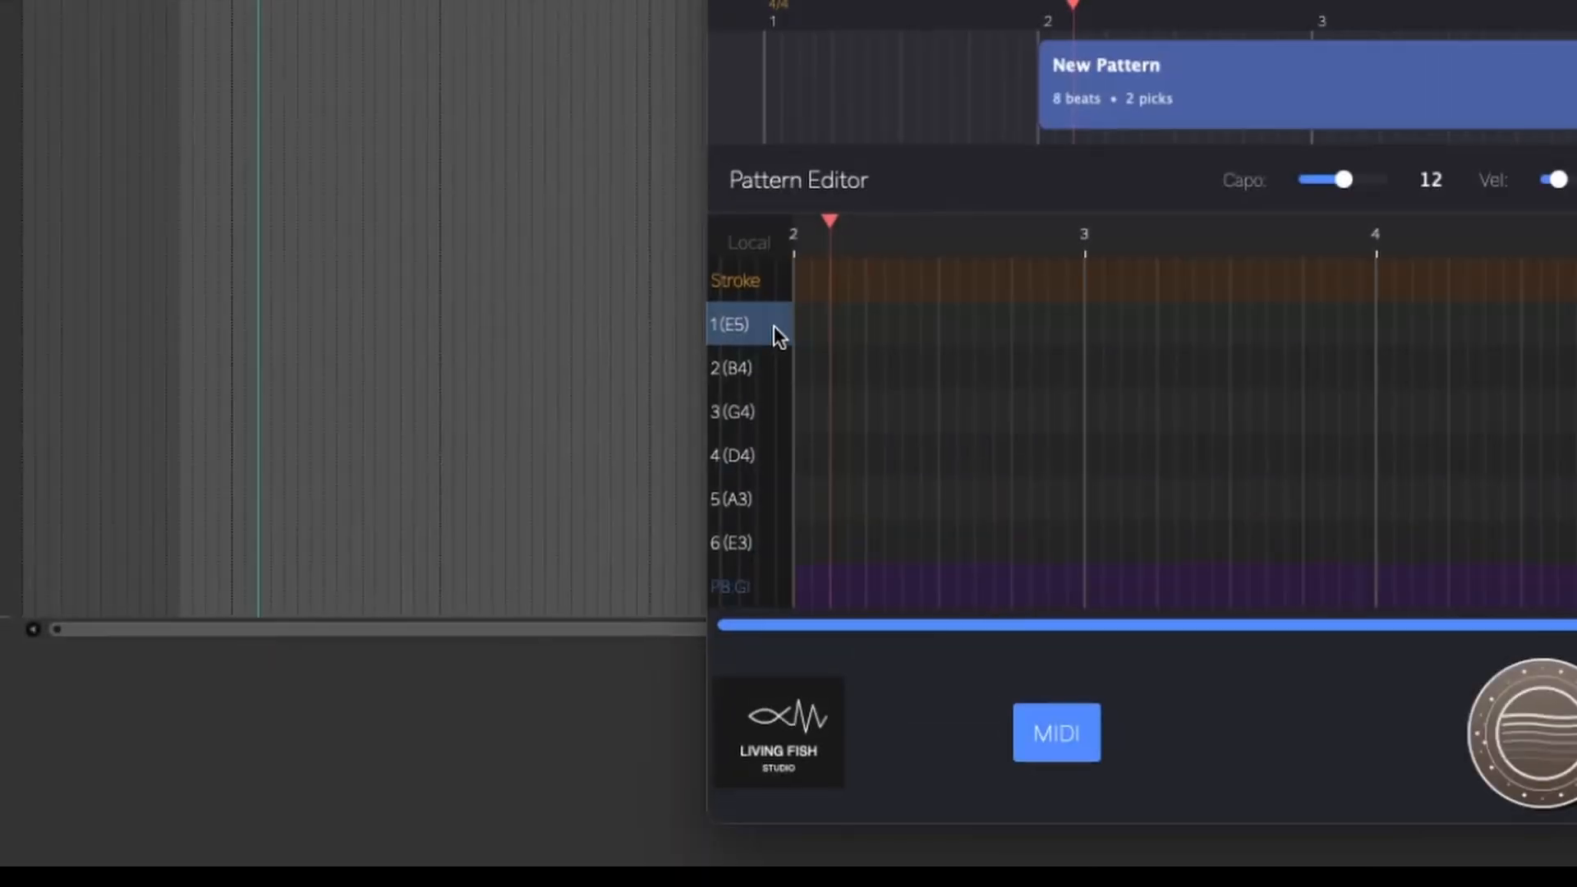
Unlink the strings from the global channel and assign strings 1 to 6 to Ch1 to Ch6 respectively.
click(774, 325)
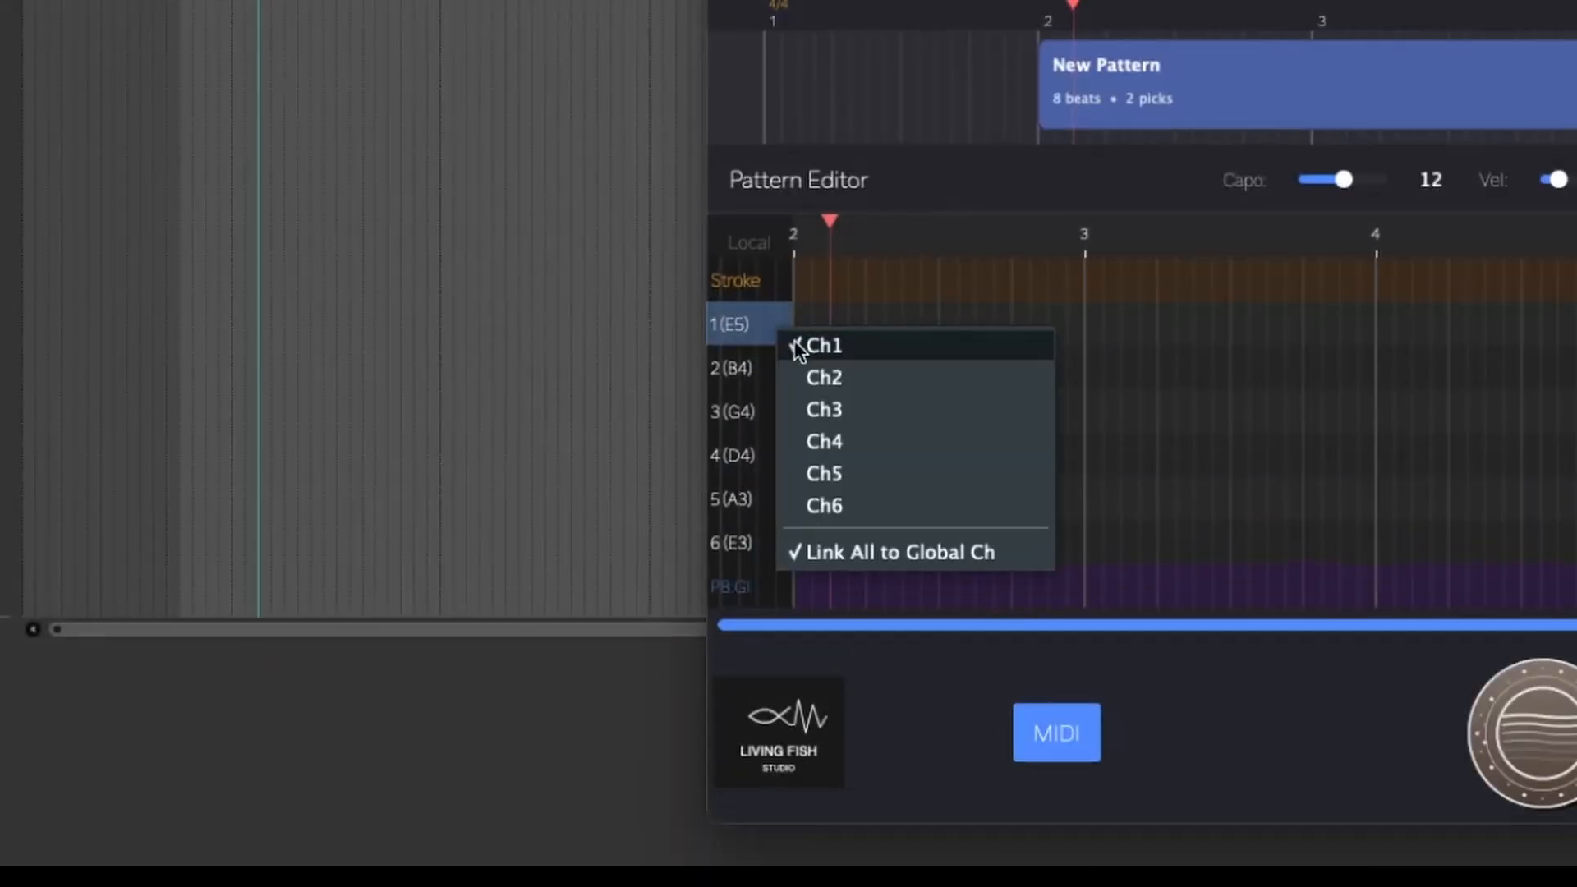
click(820, 344)
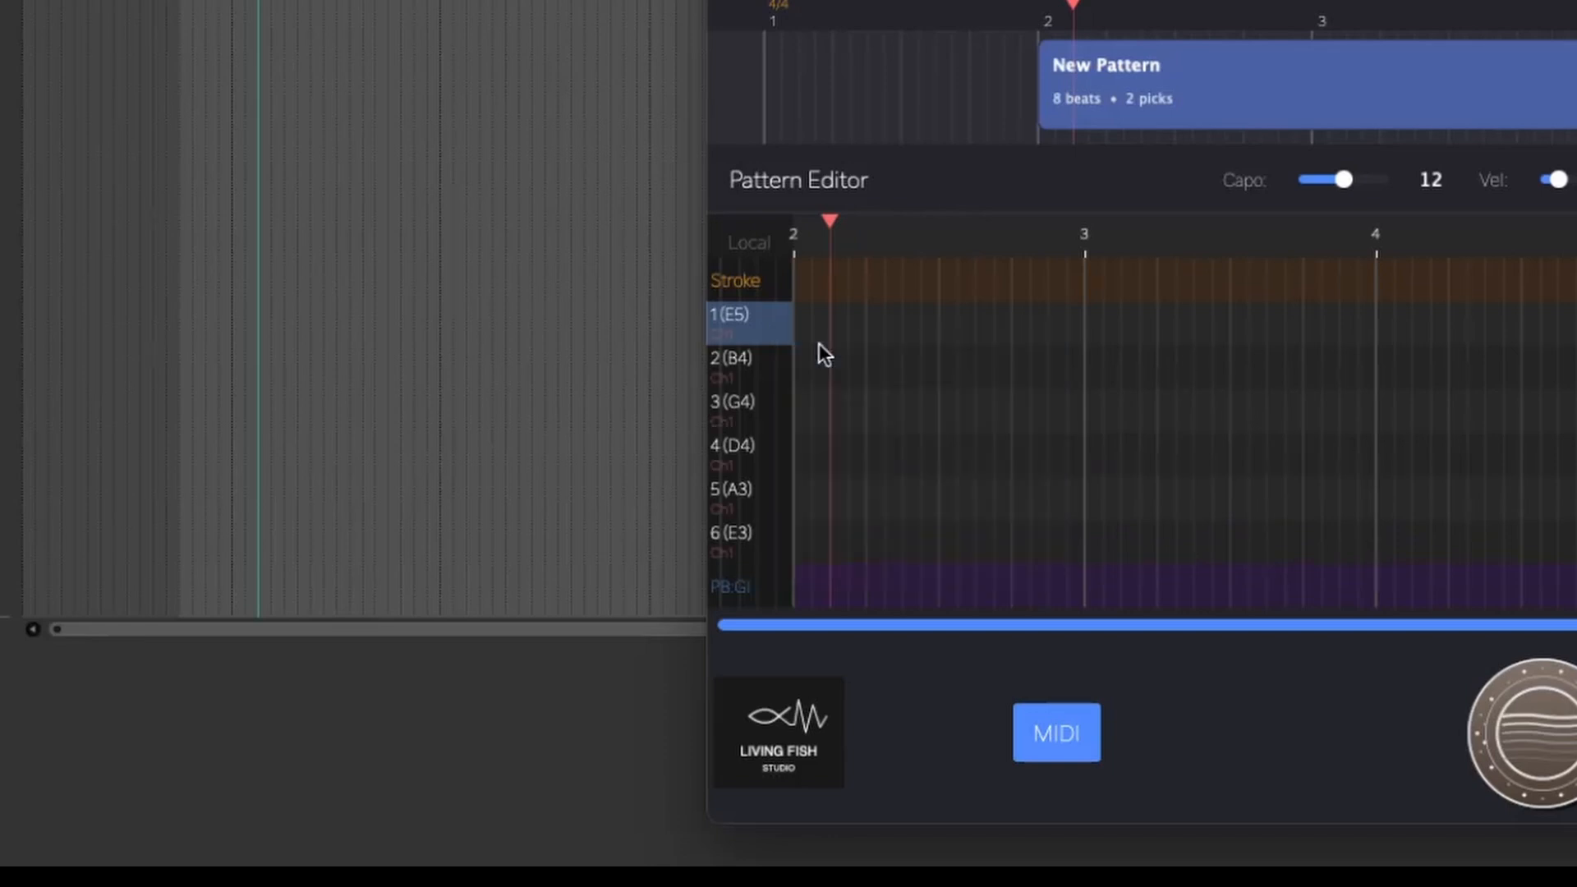
click(755, 372)
click(830, 186)
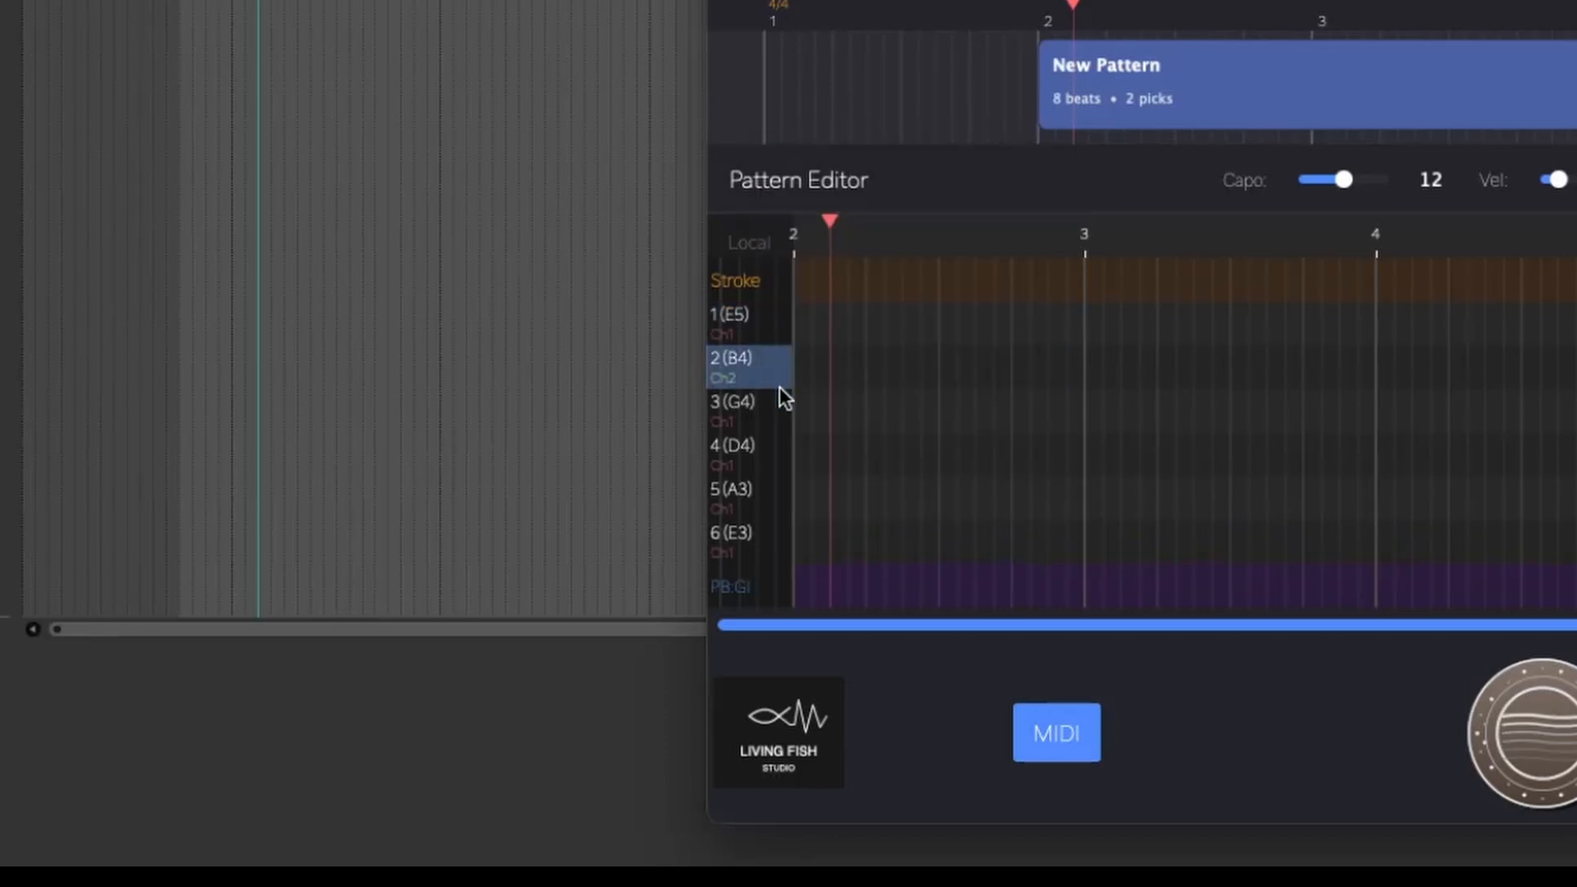
click(766, 419)
click(828, 258)
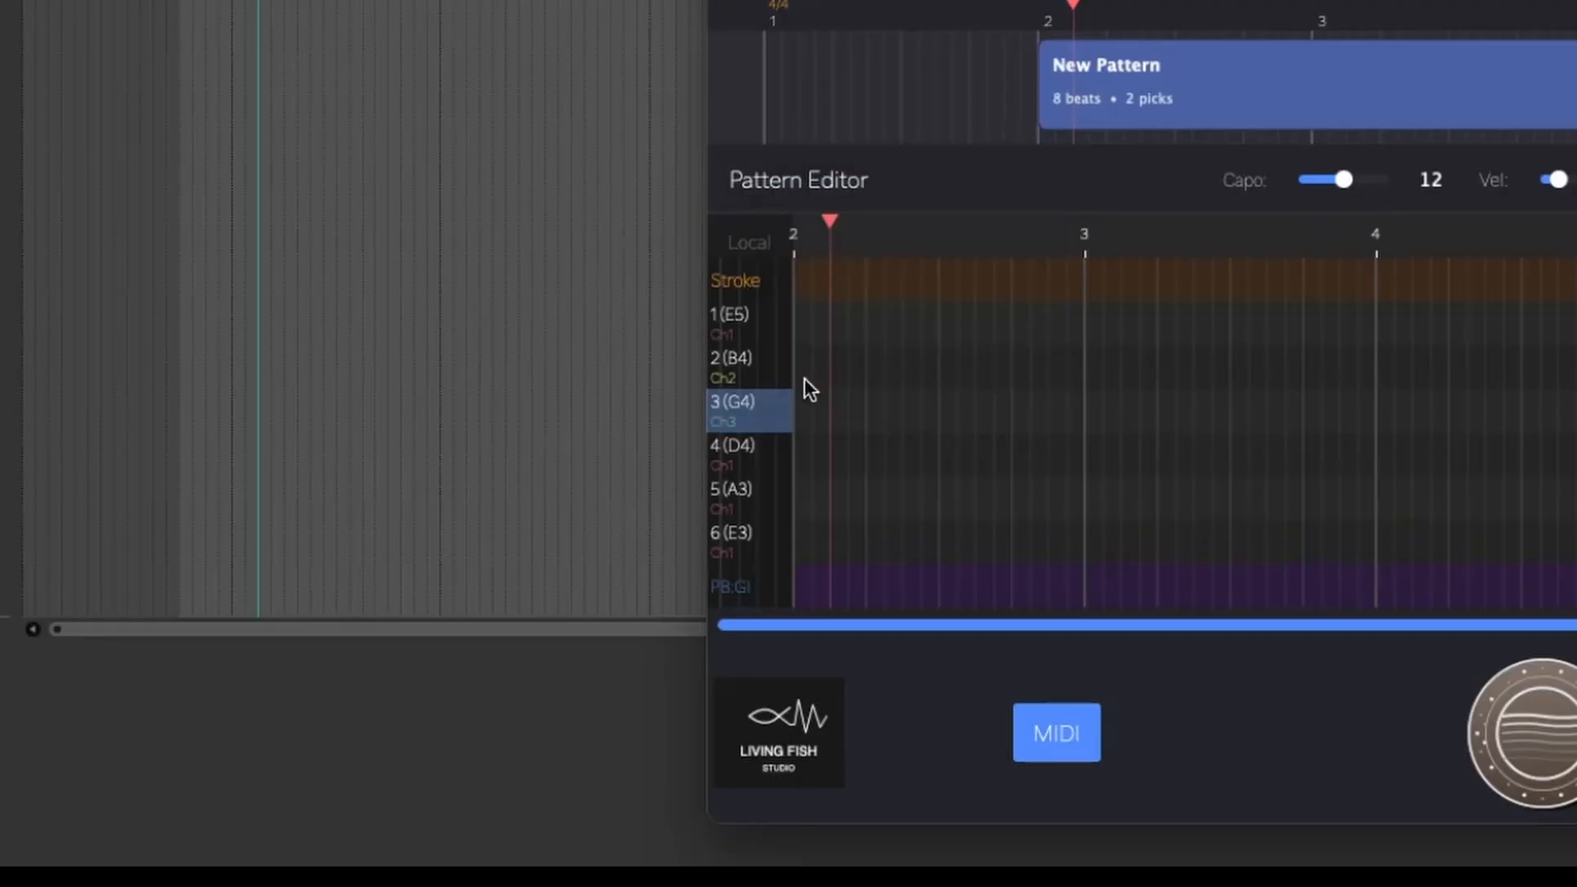
click(775, 450)
click(813, 325)
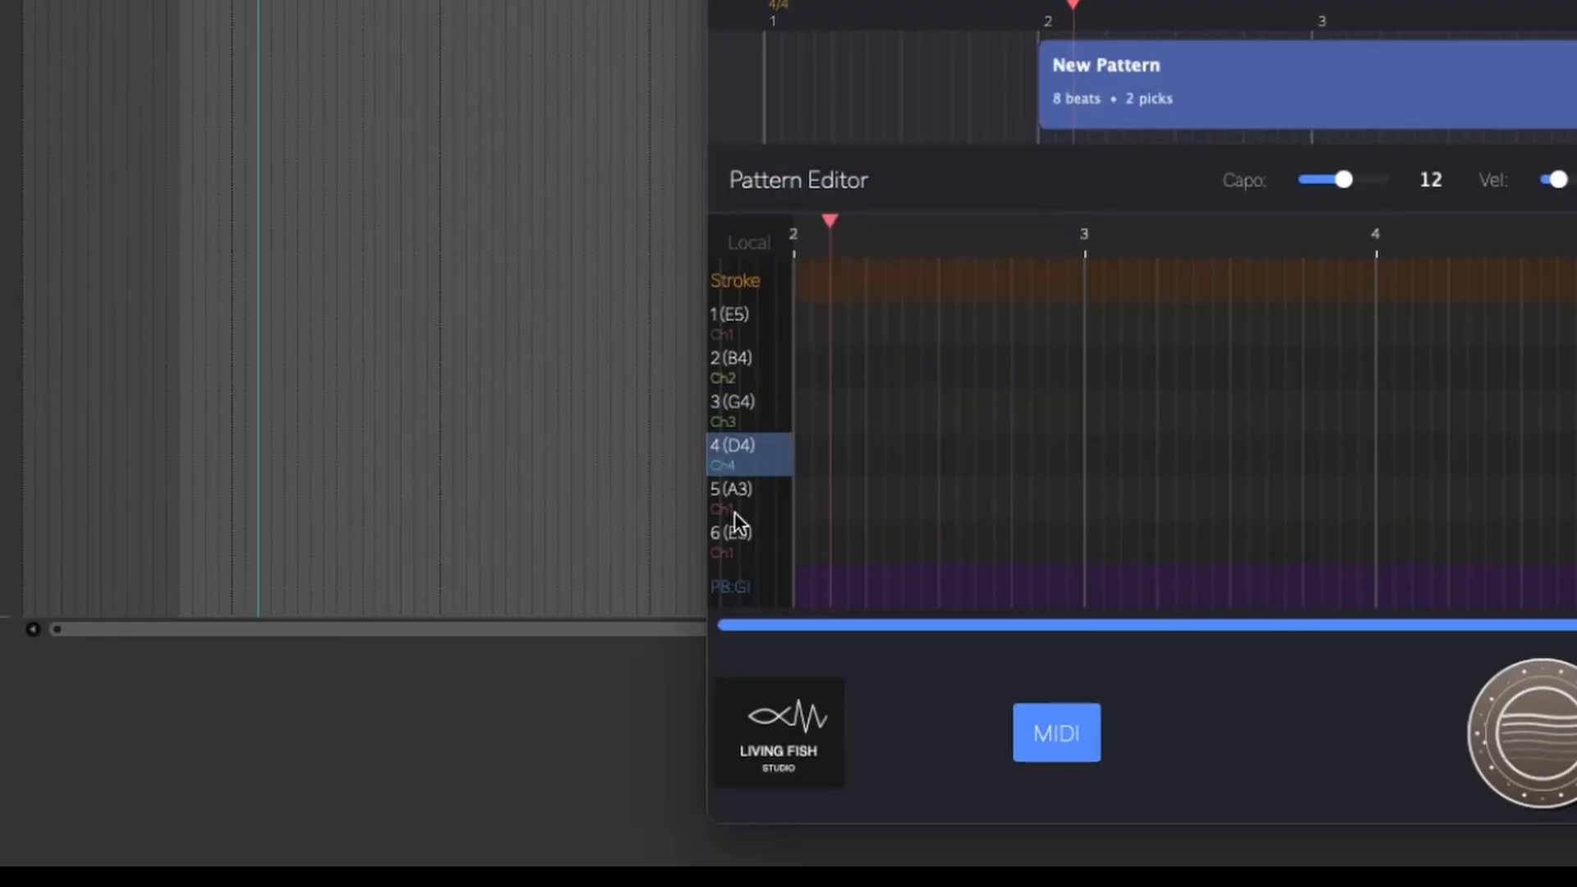
click(735, 511)
click(791, 416)
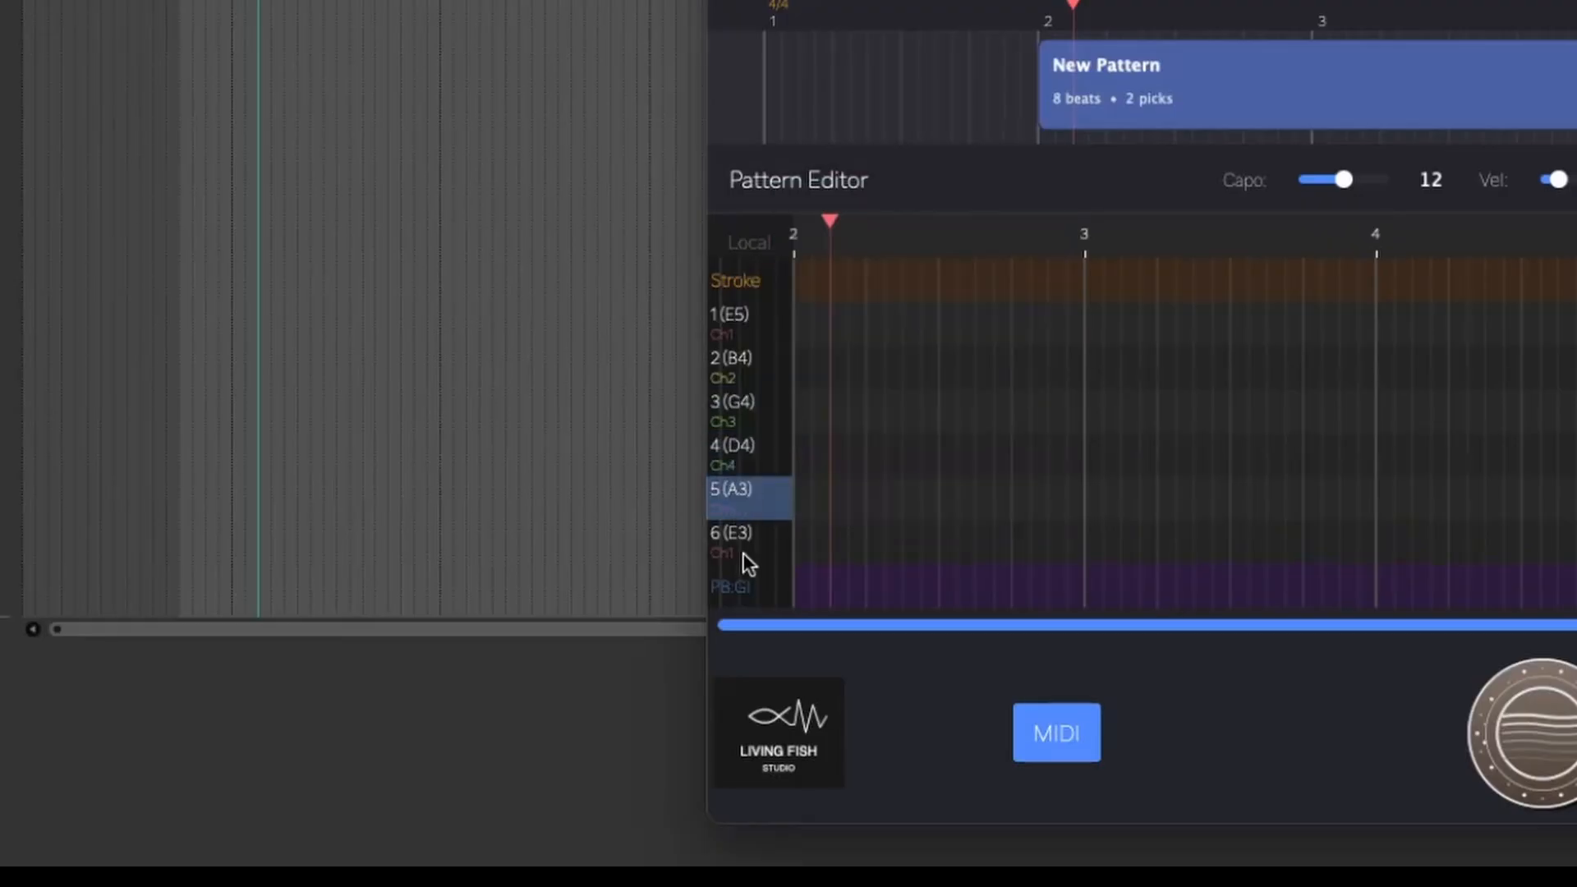
click(742, 554)
click(781, 496)
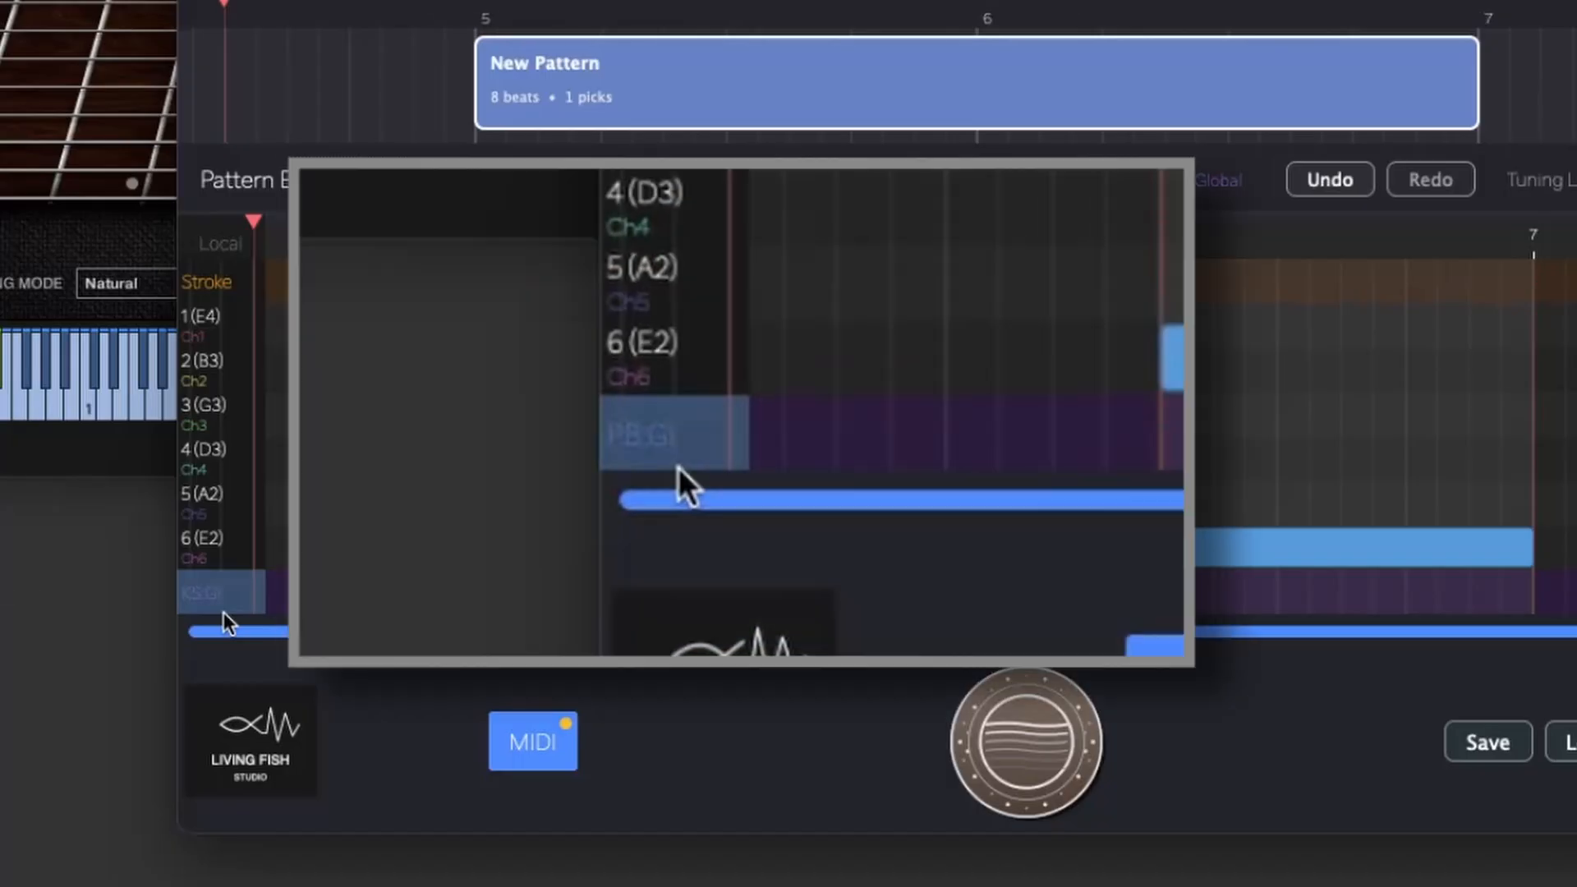
Add a fret 2 note on string 5 from bar 5 to bar 7 and fill the pattern's string 5 row with eight picks.
key(Right)
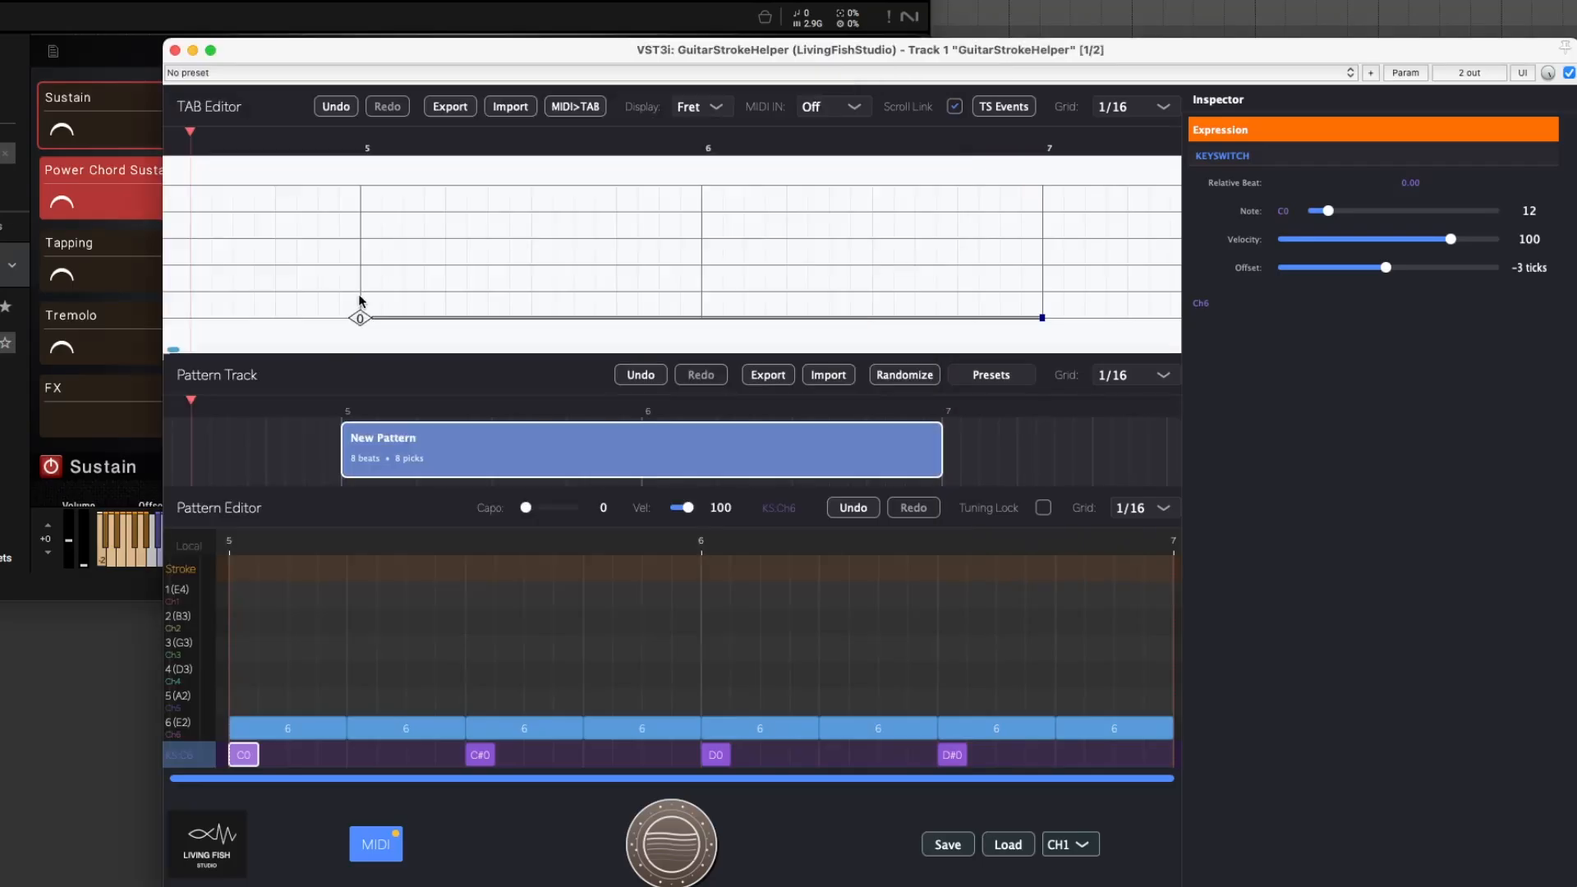
click(361, 292)
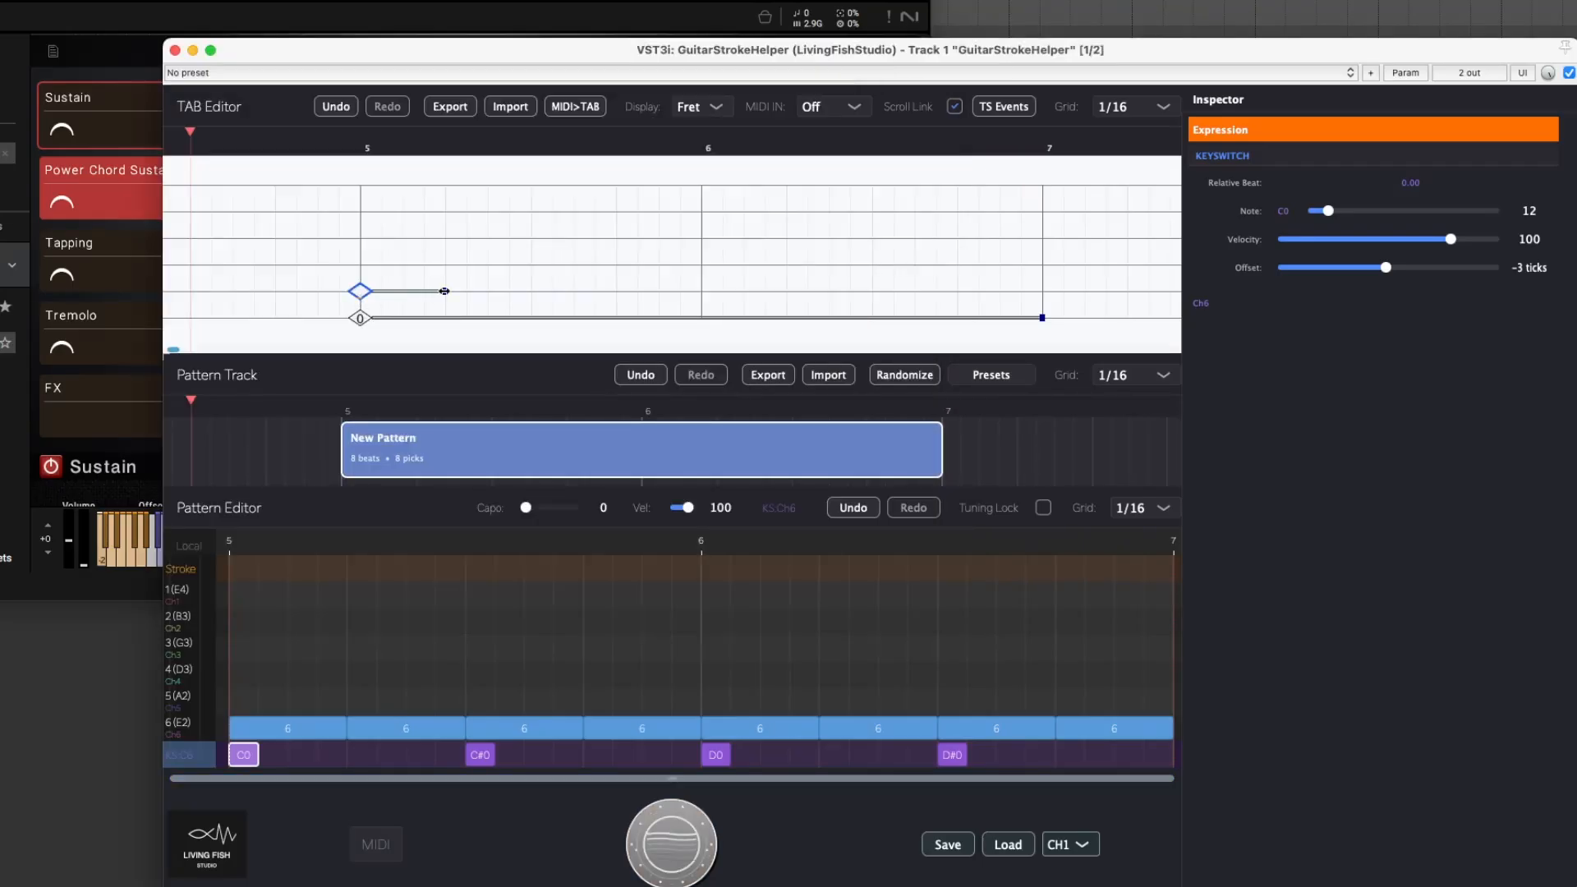
drag(444, 290, 1042, 291)
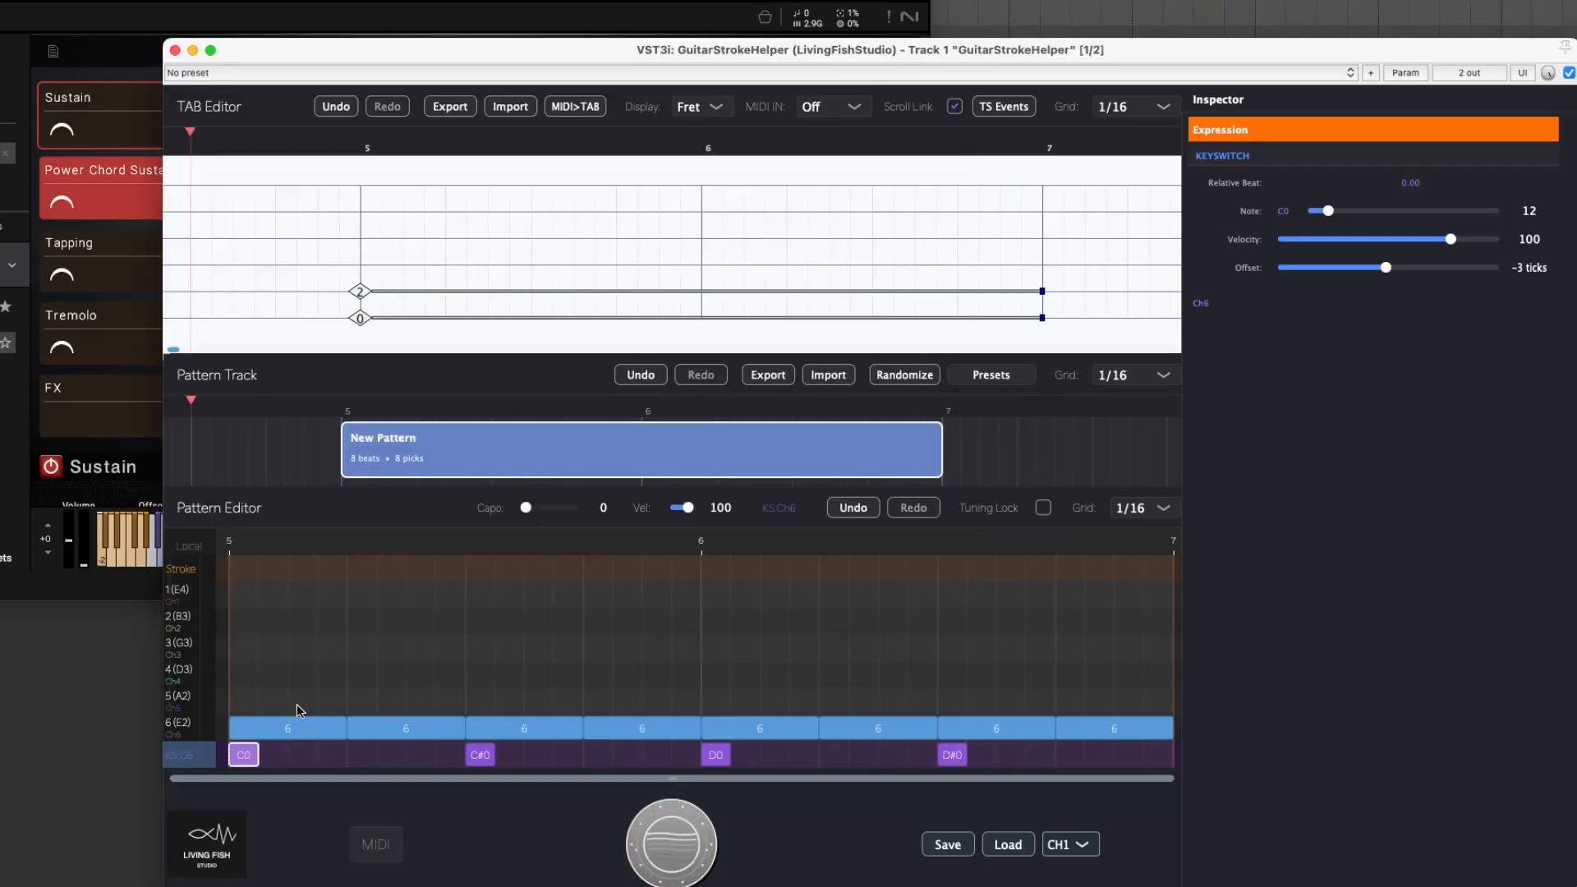
click(260, 701)
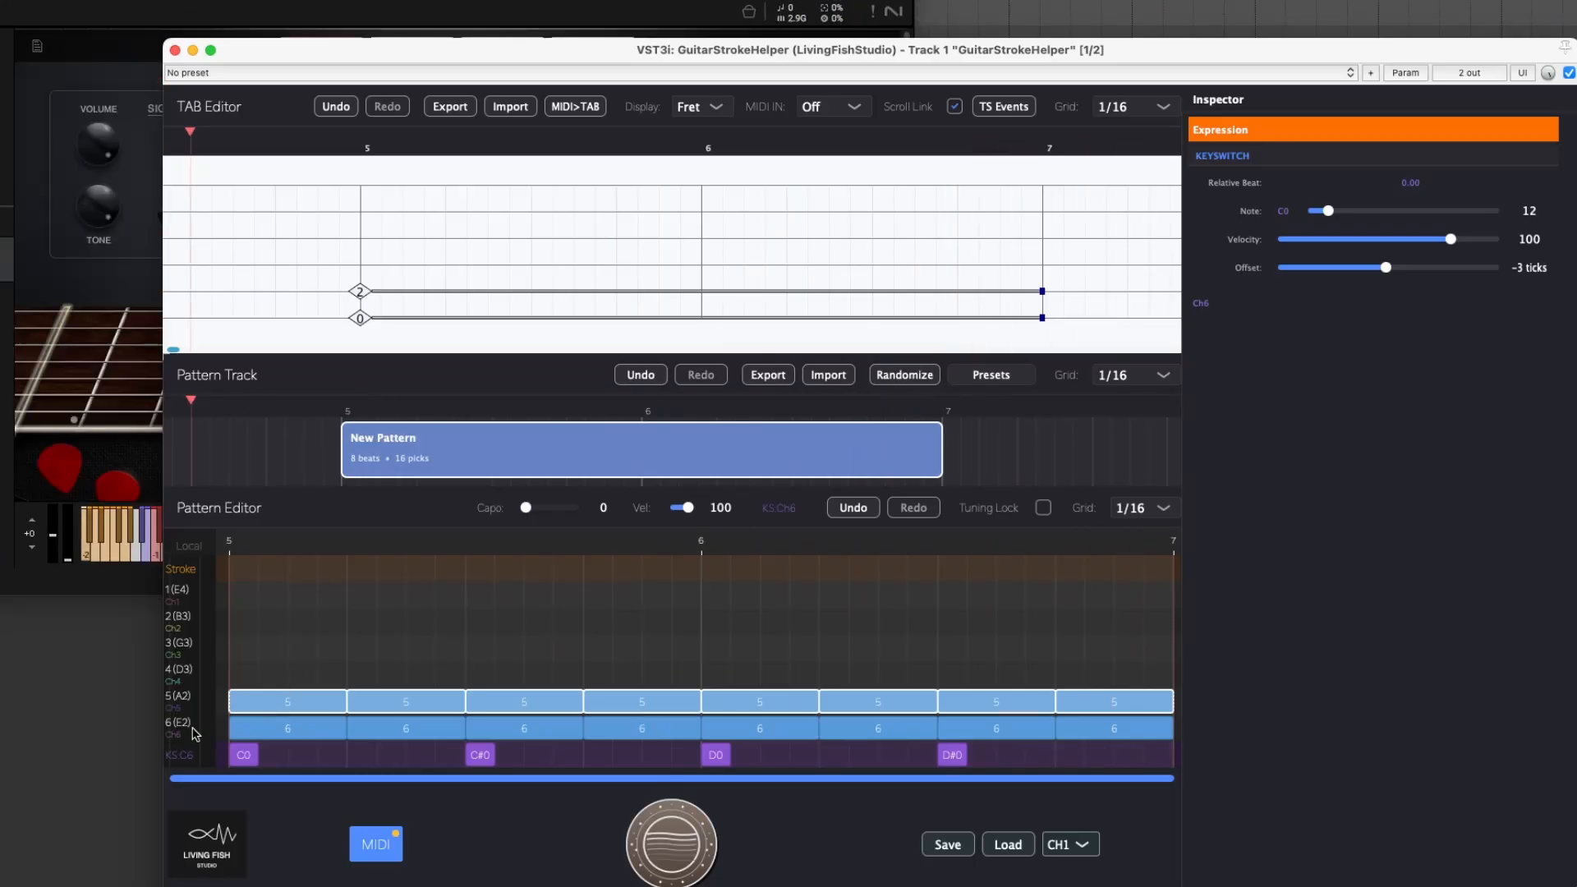
Switch the pattern's keyswitch lane from channel 6 to channel 5.
drag(188, 754, 193, 771)
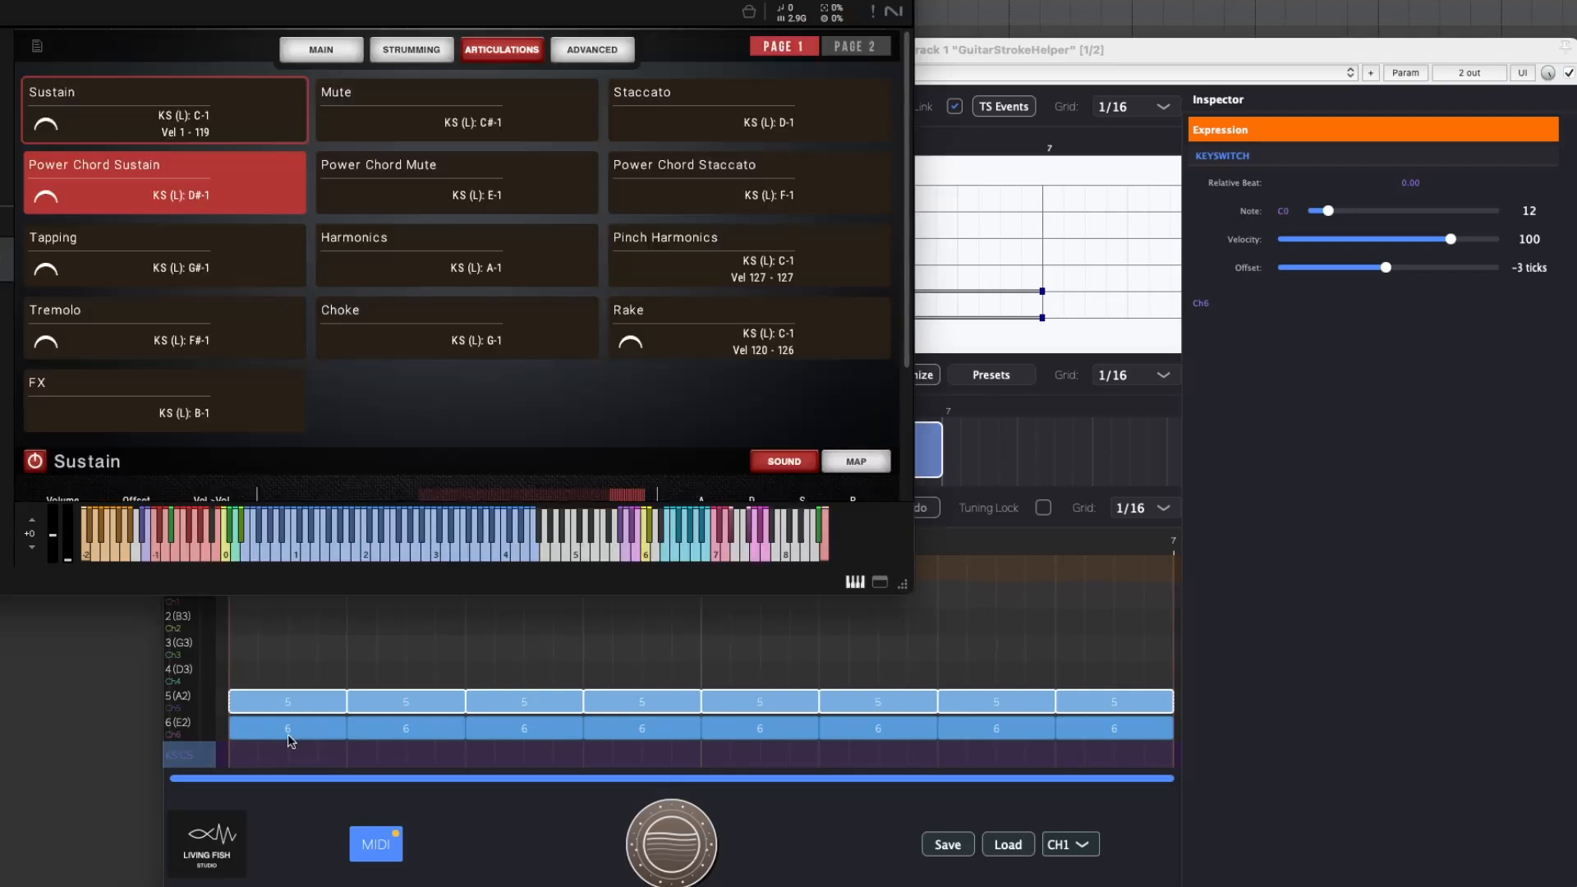
drag(286, 748, 1089, 721)
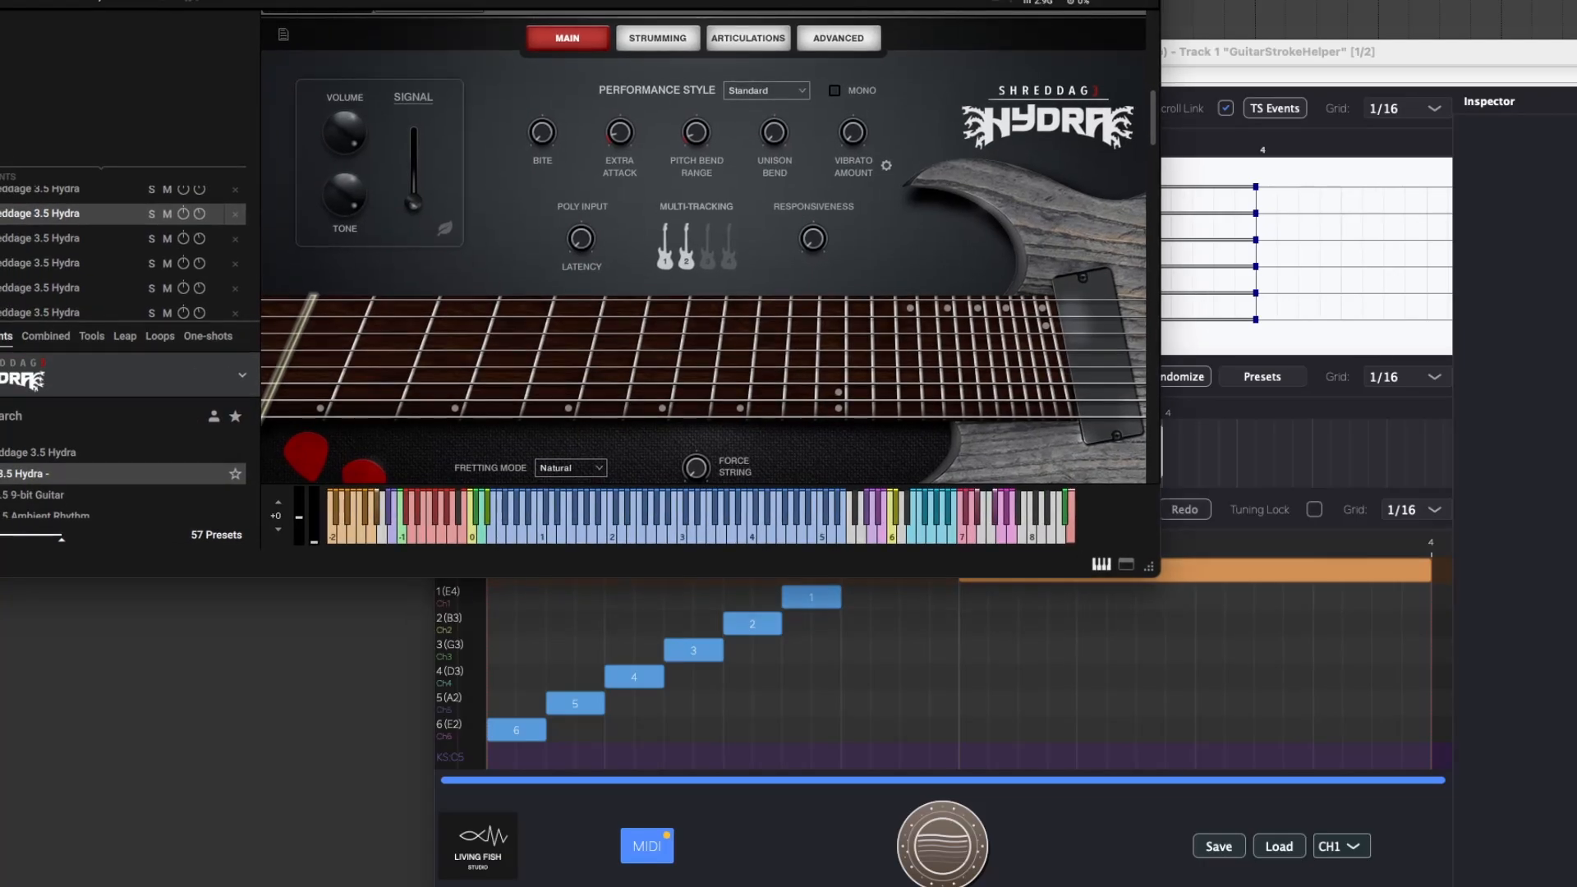
Check the MIDI input channel of the first Shreddage 3.5 Hydra instrument under Port A in Kontakt.
drag(575, 1, 610, 13)
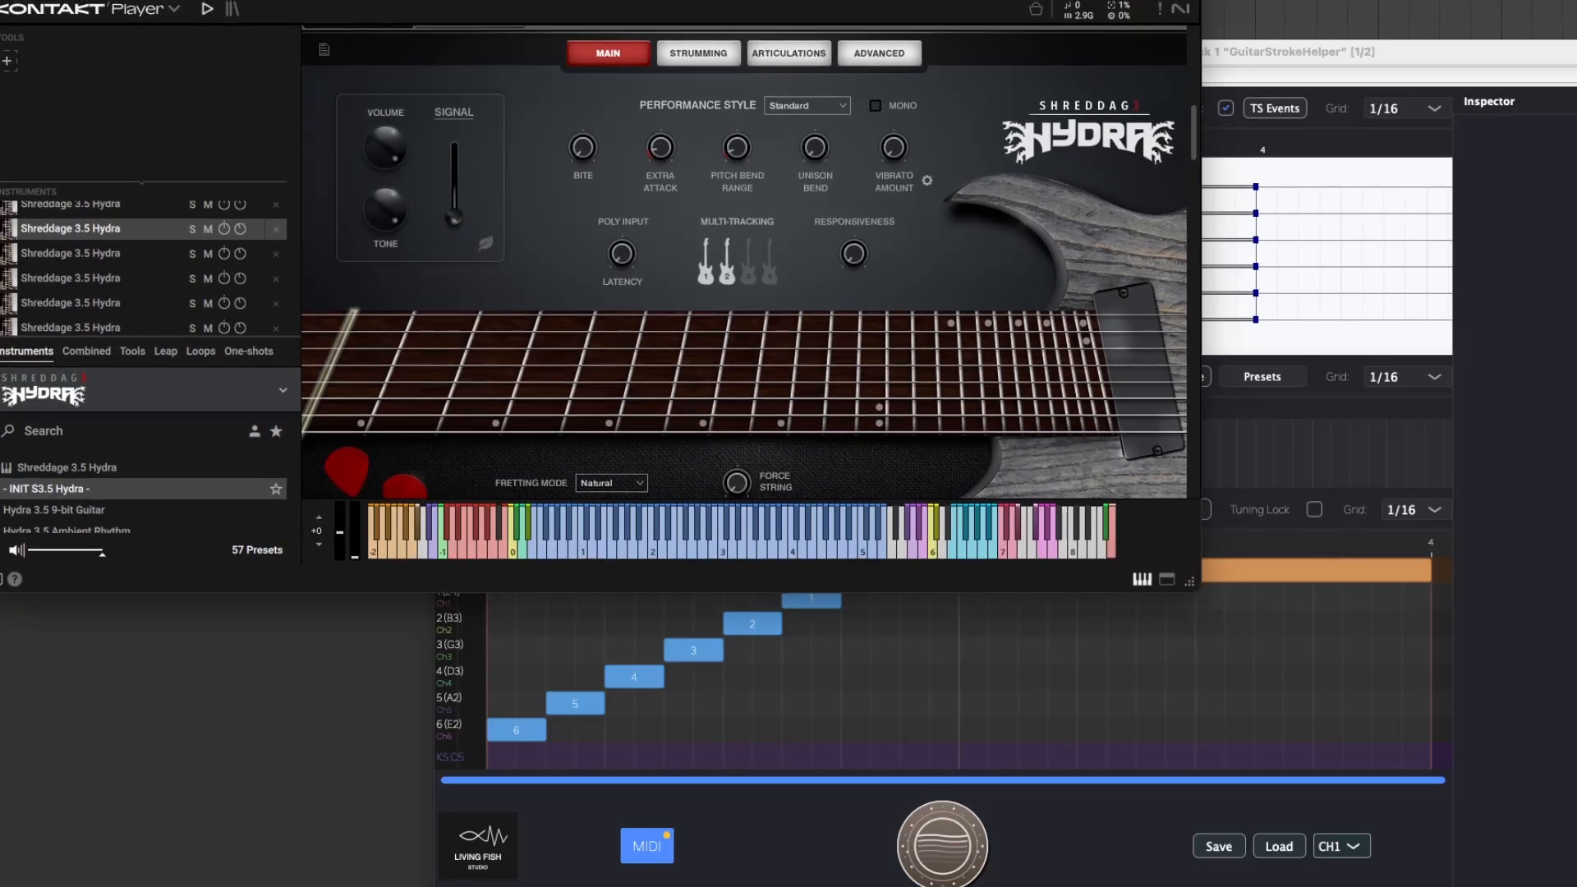
click(119, 207)
right_click(120, 209)
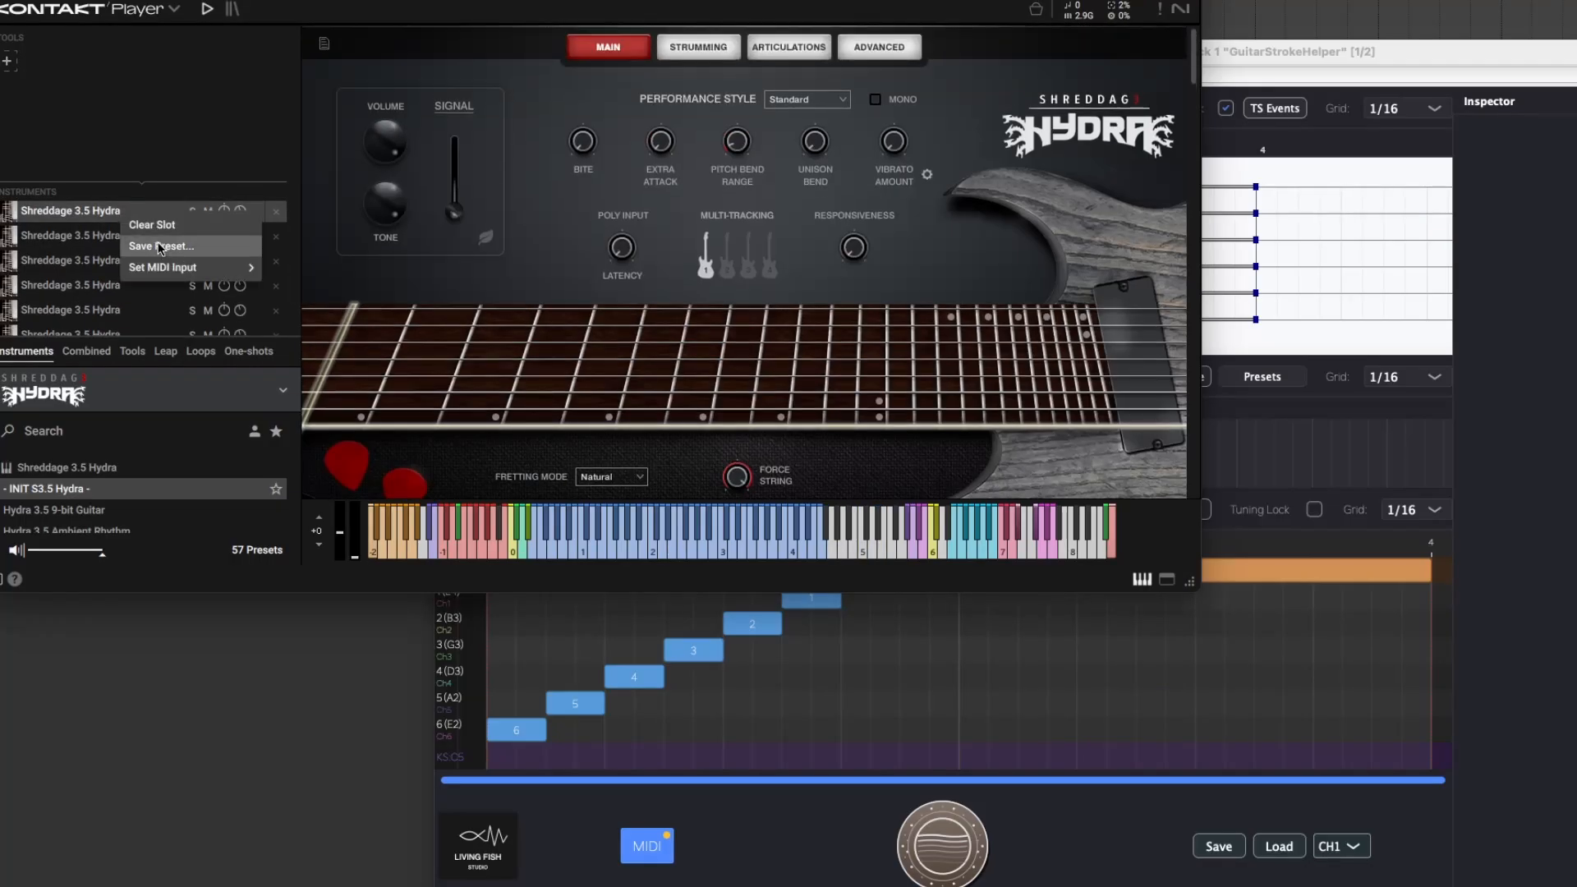
mouse_move(171, 275)
mouse_move(406, 301)
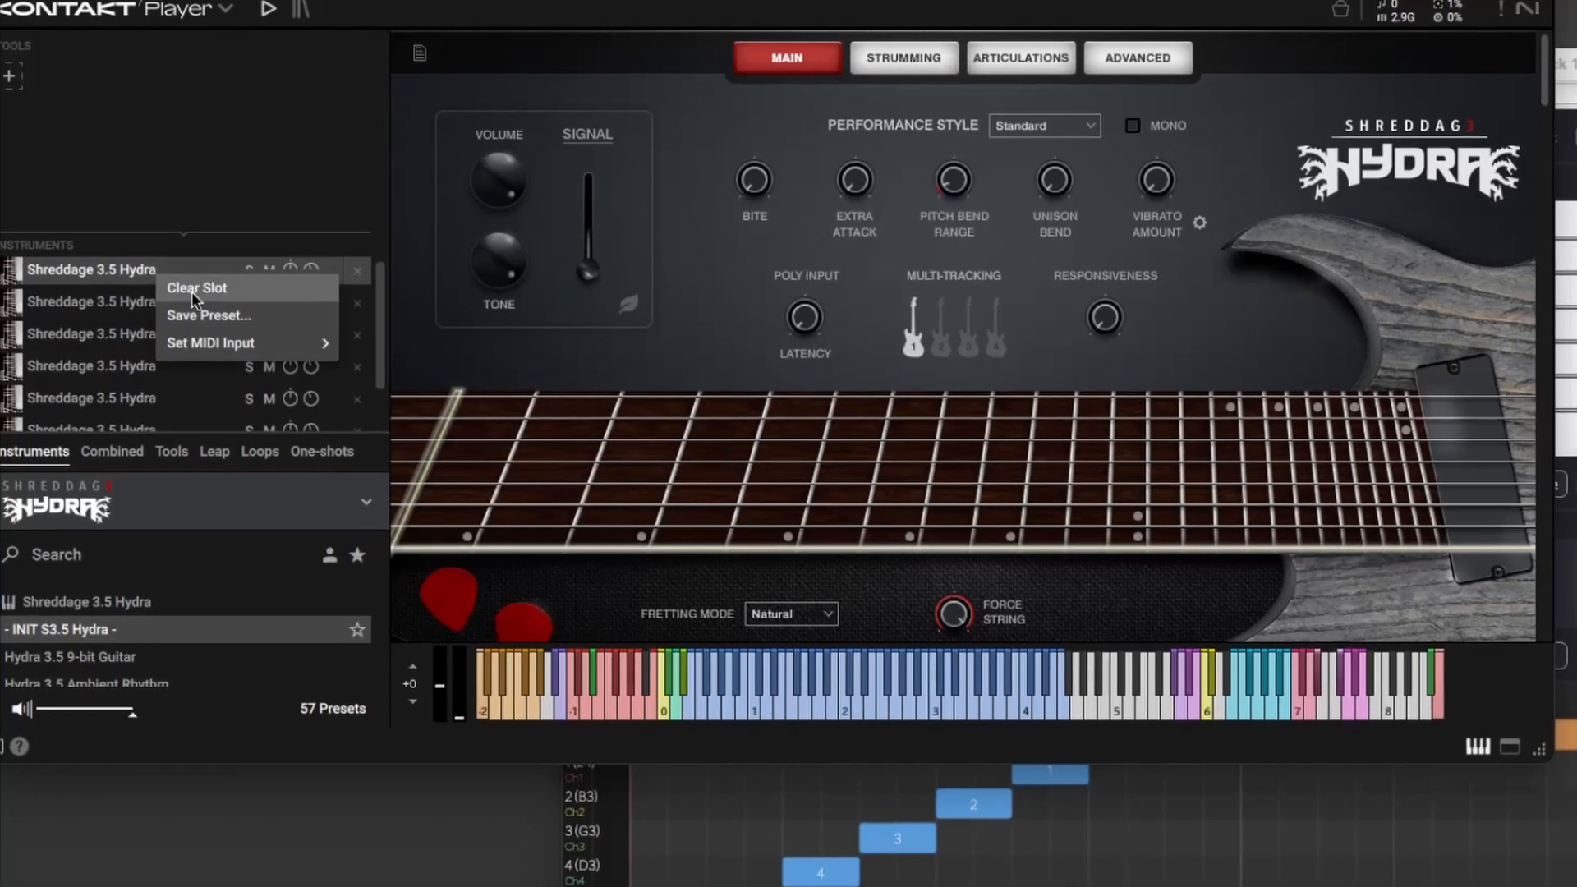
Check the MIDI input setting of the second Shreddage 3.5 Hydra instrument and move on to the third.
click(114, 290)
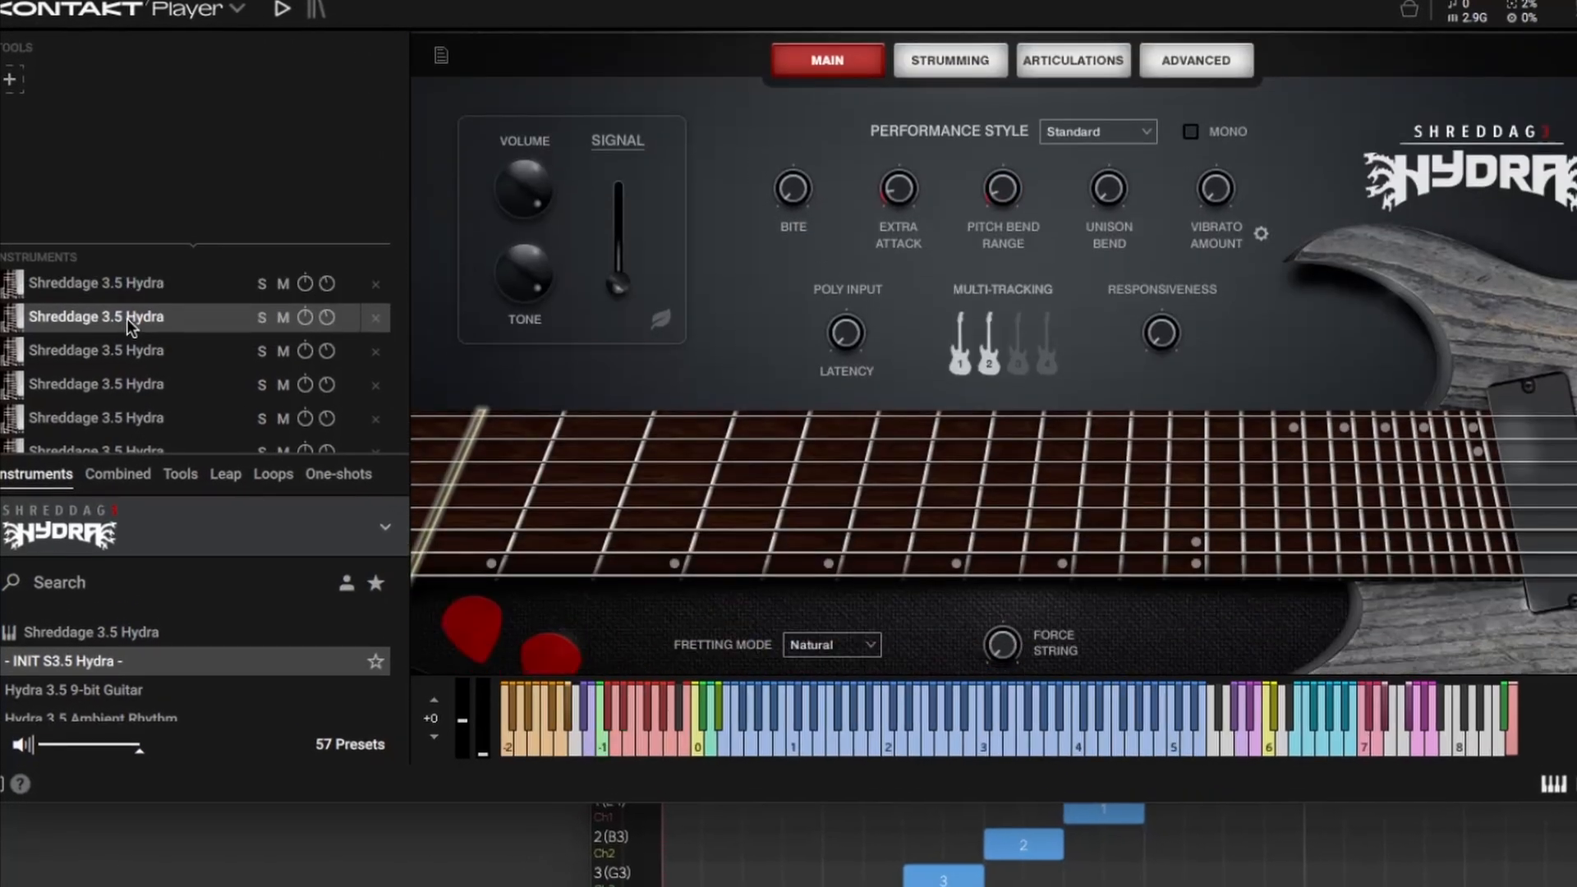
right_click(115, 292)
mouse_move(185, 394)
mouse_move(443, 425)
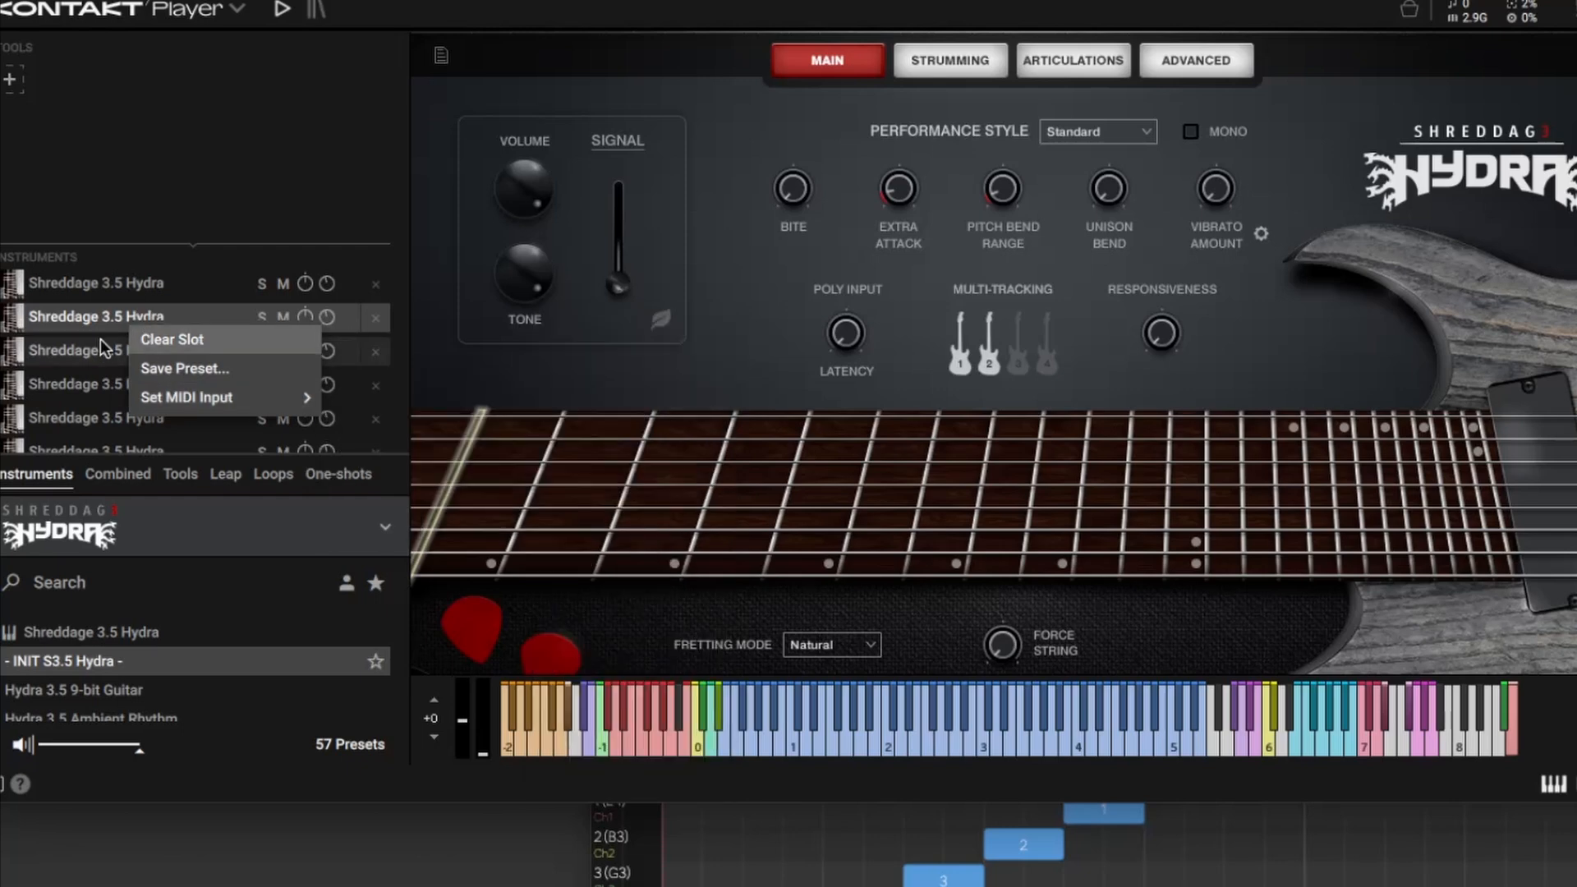
click(98, 340)
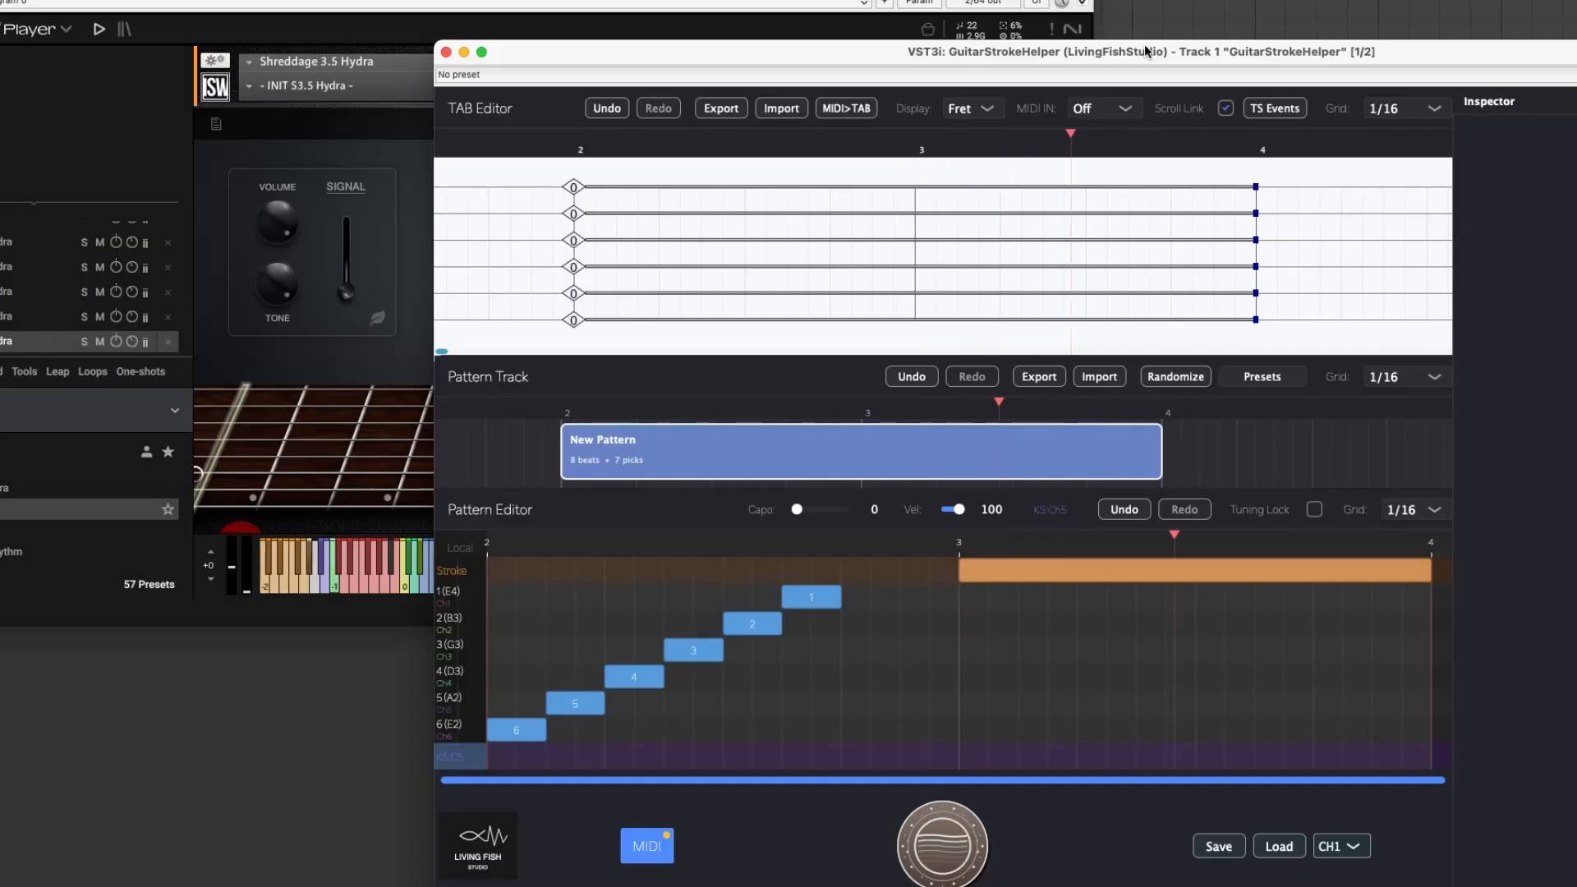
Reactivate the greyed-out string 6 picks in the pattern and regenerate its MIDI.
key(space)
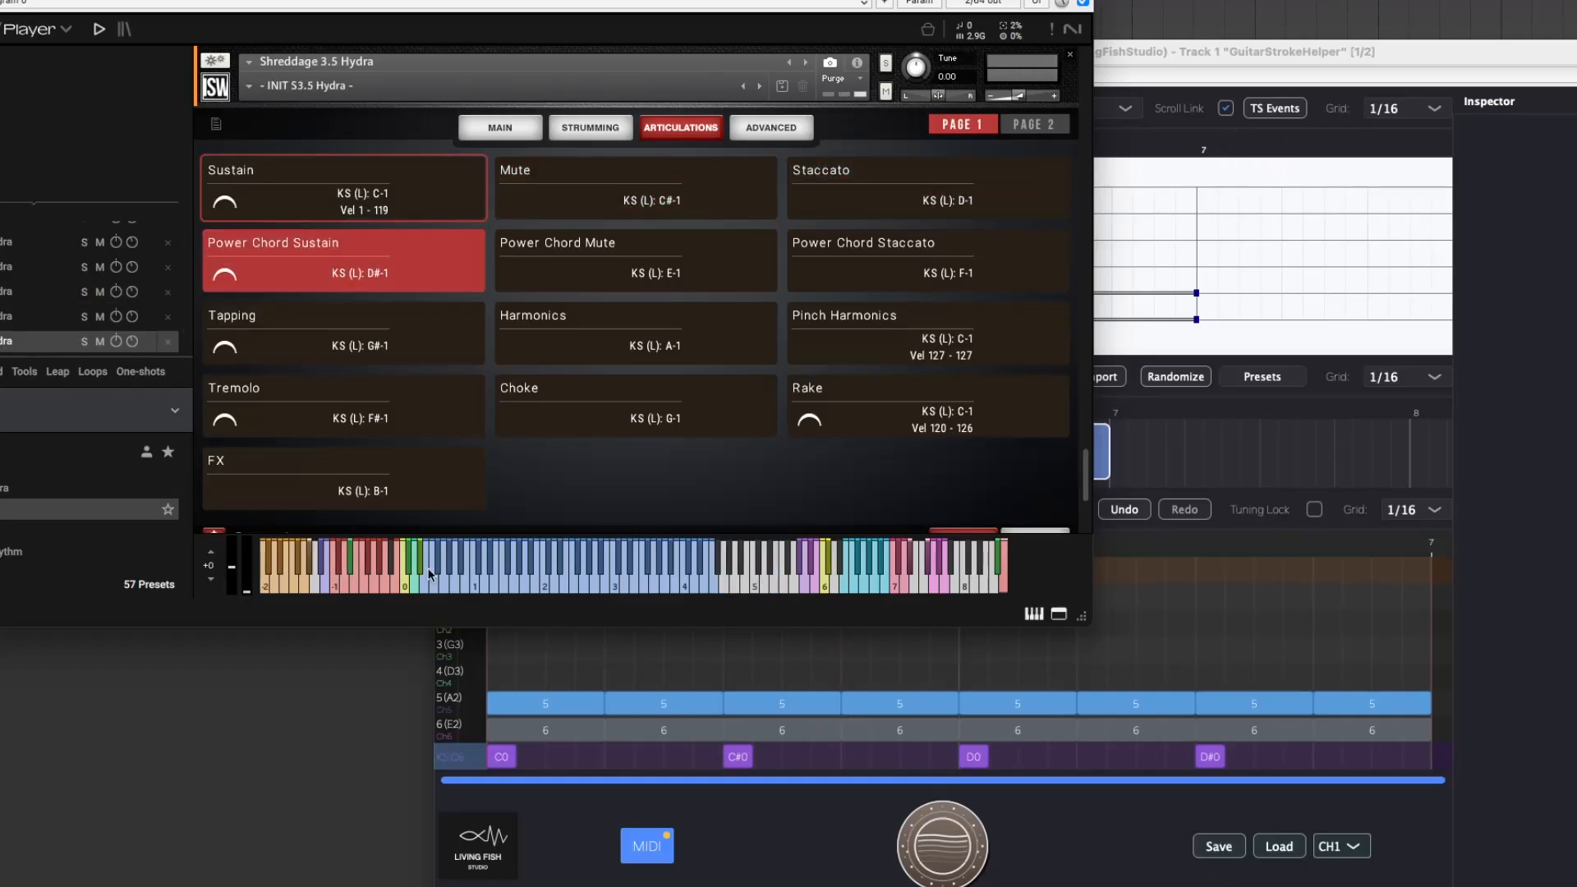
click(543, 755)
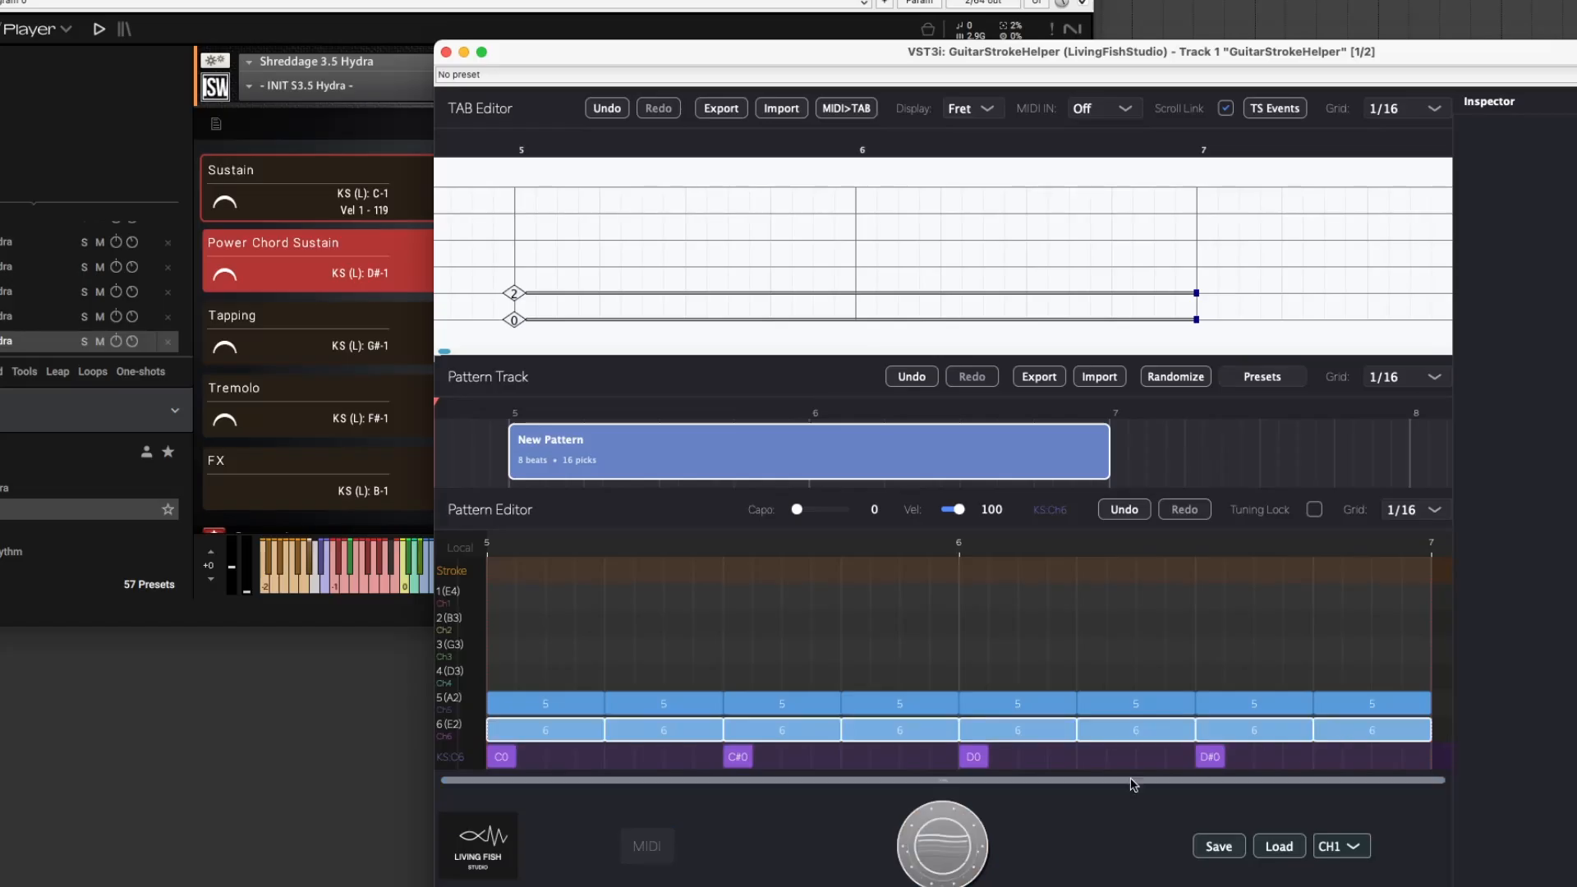
click(962, 833)
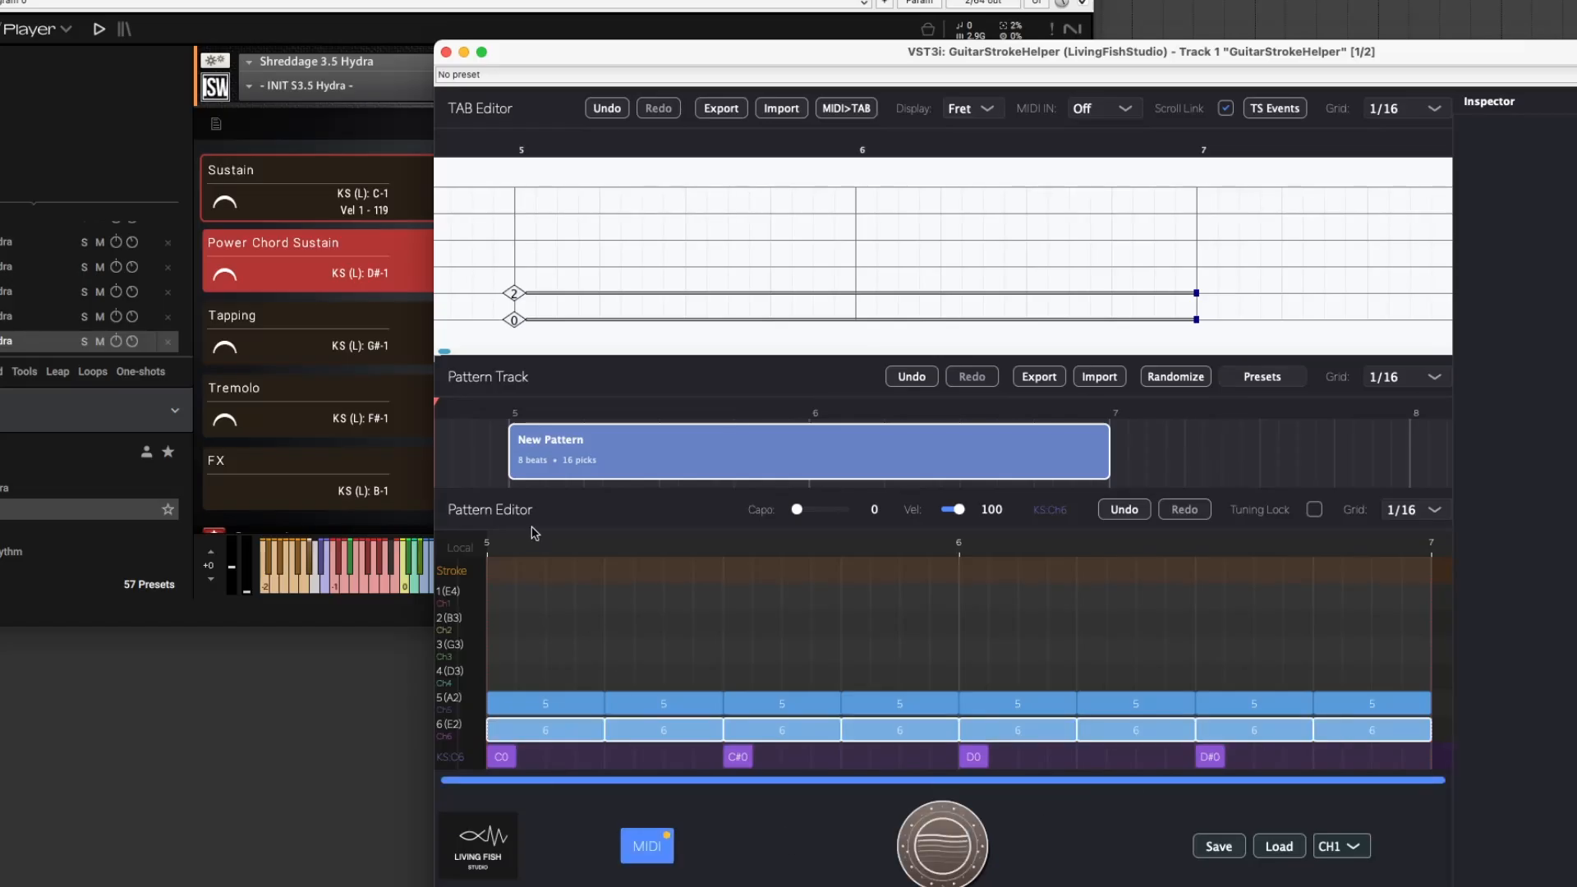
click(369, 2)
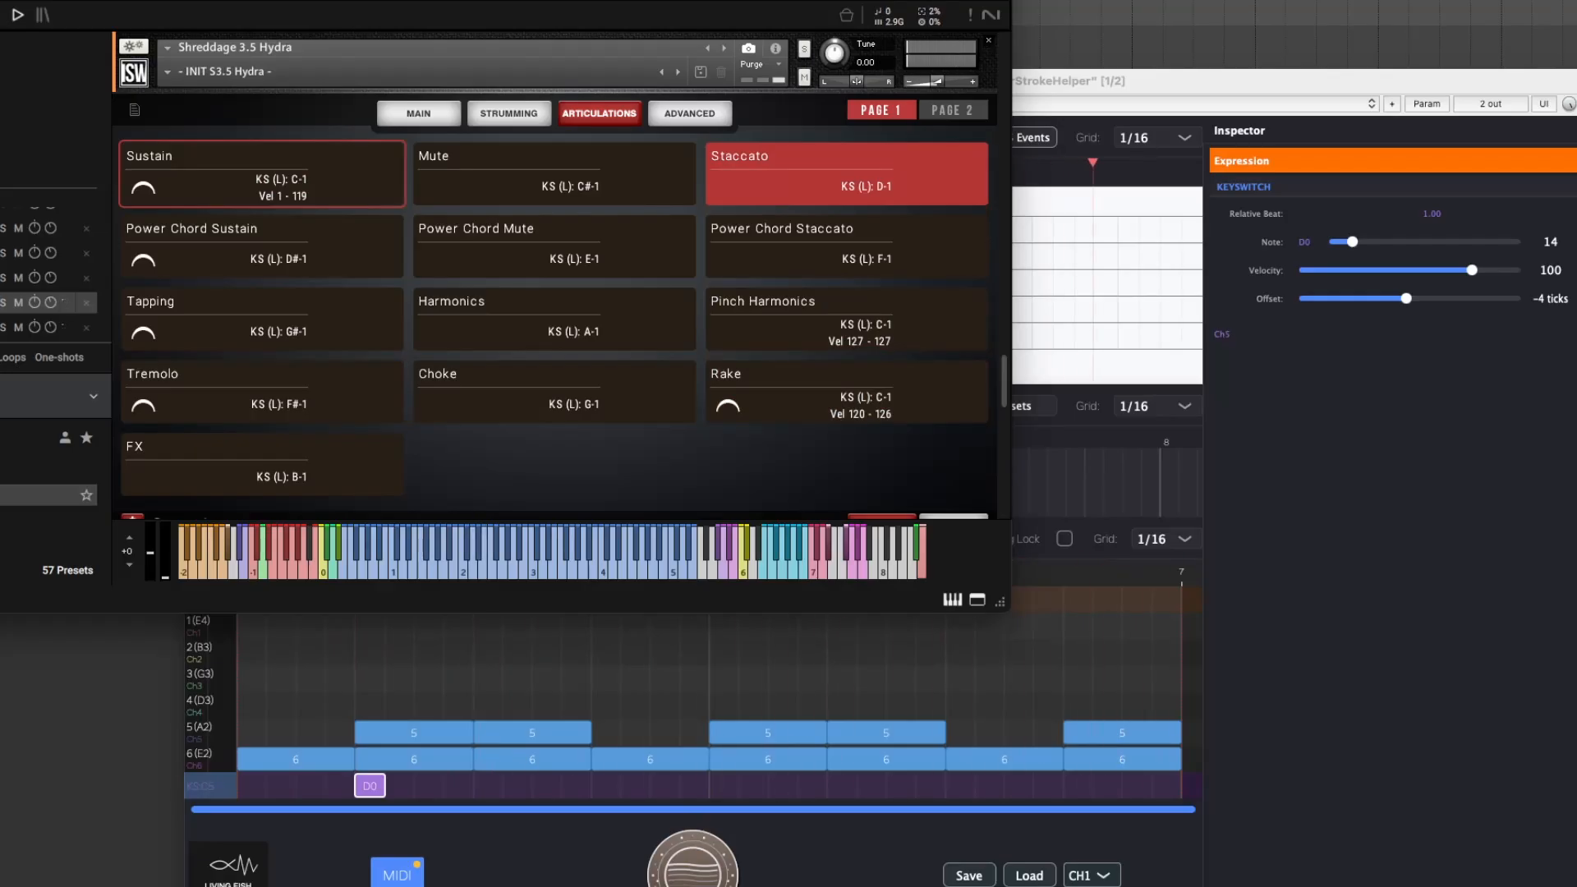
Add a pitch bend to the channel 5 expression lane at beat 1.00, under the first string 5 pick.
click(1052, 85)
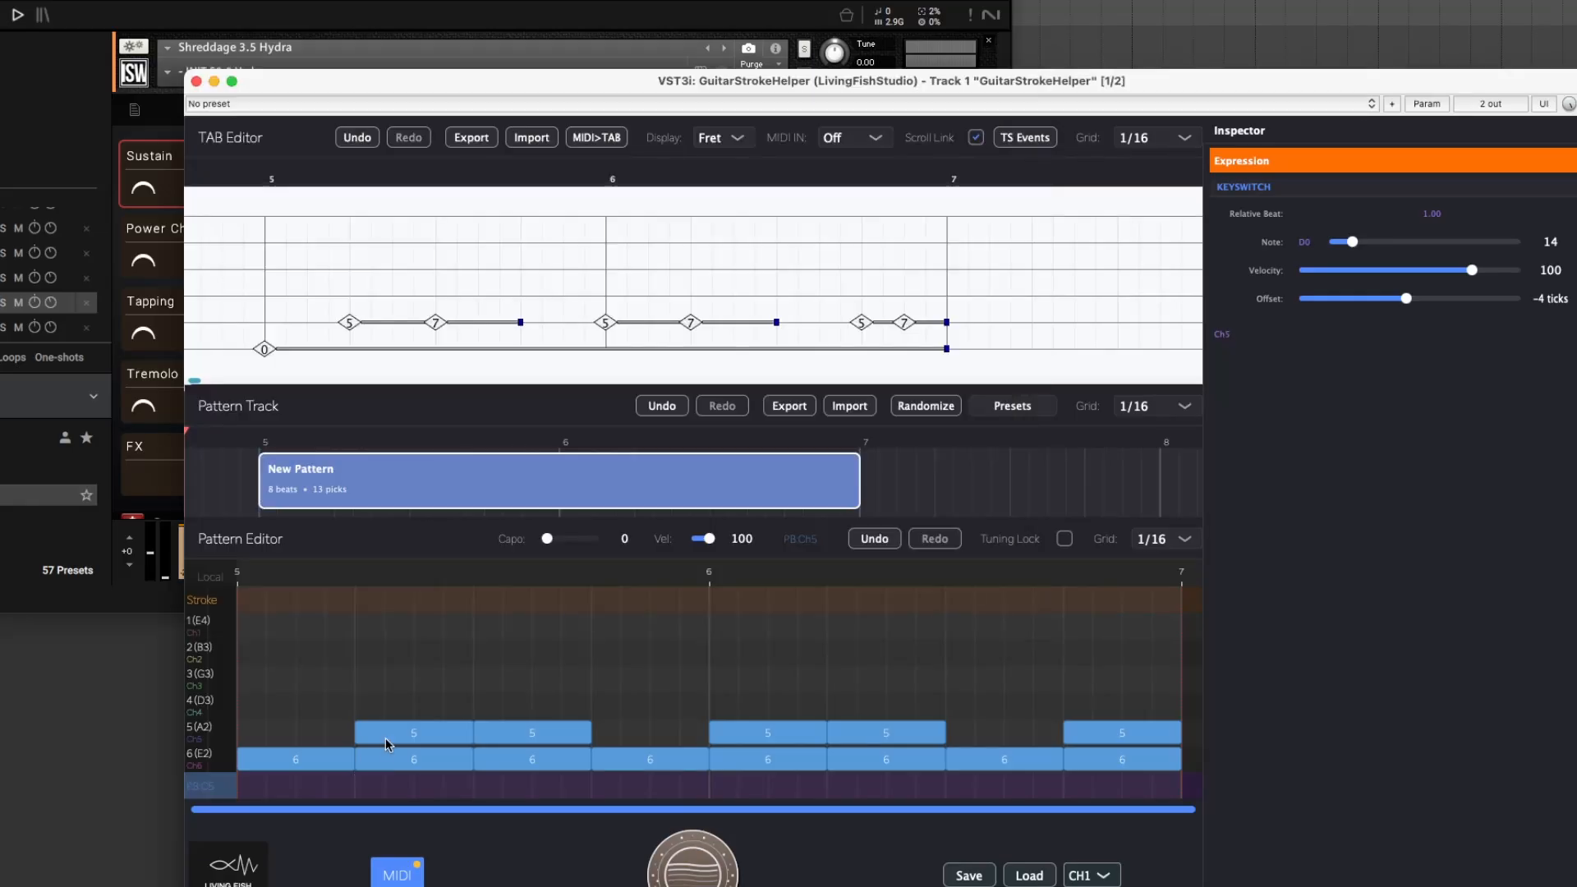
click(386, 738)
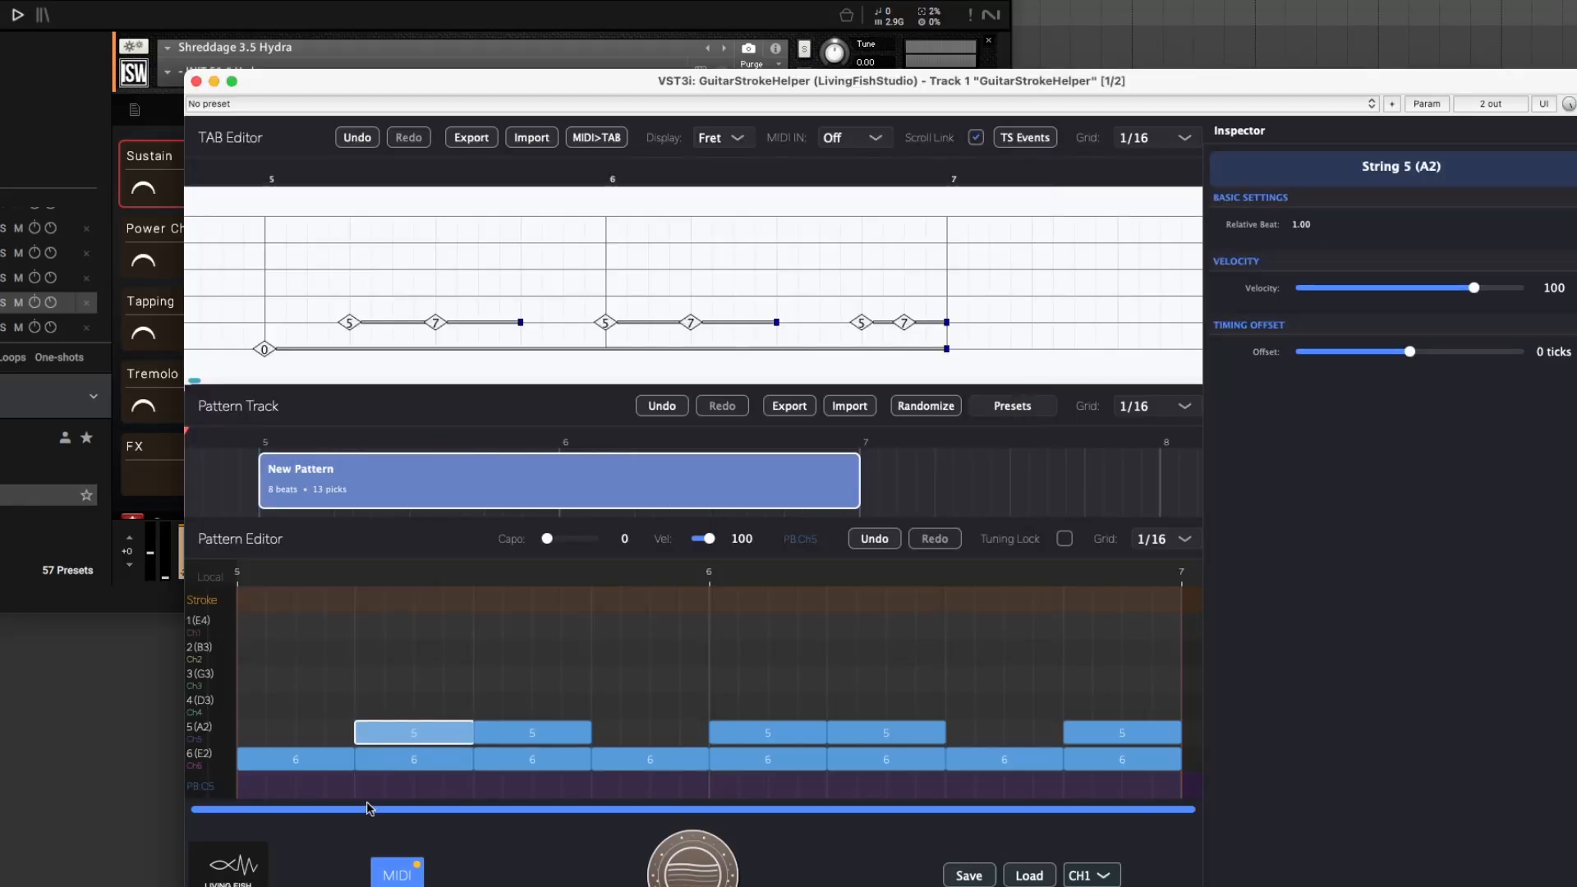
click(366, 792)
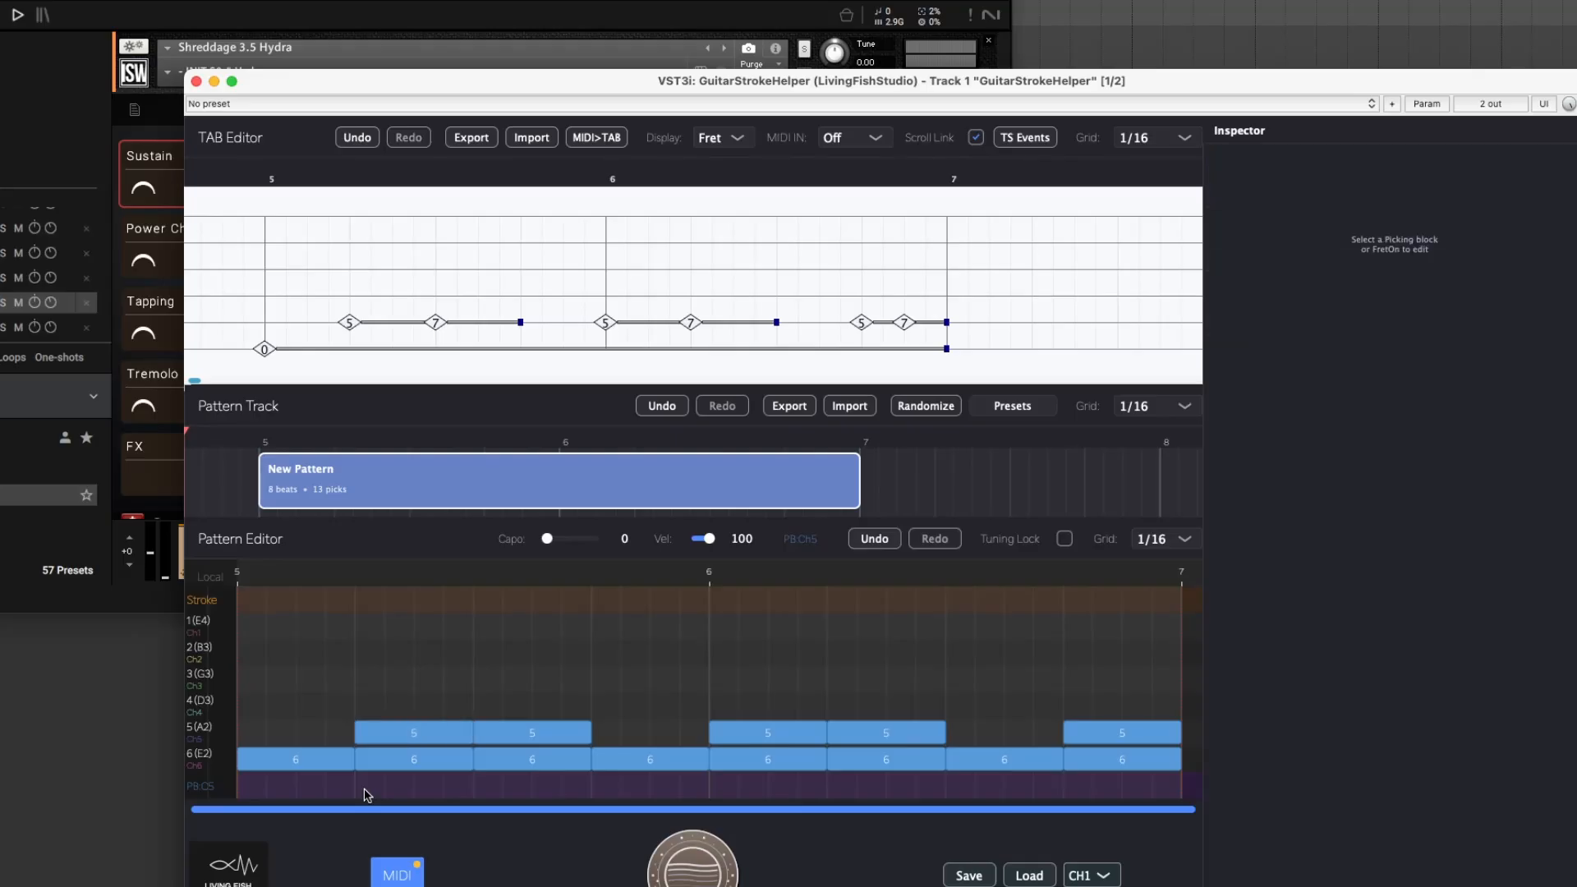
click(210, 786)
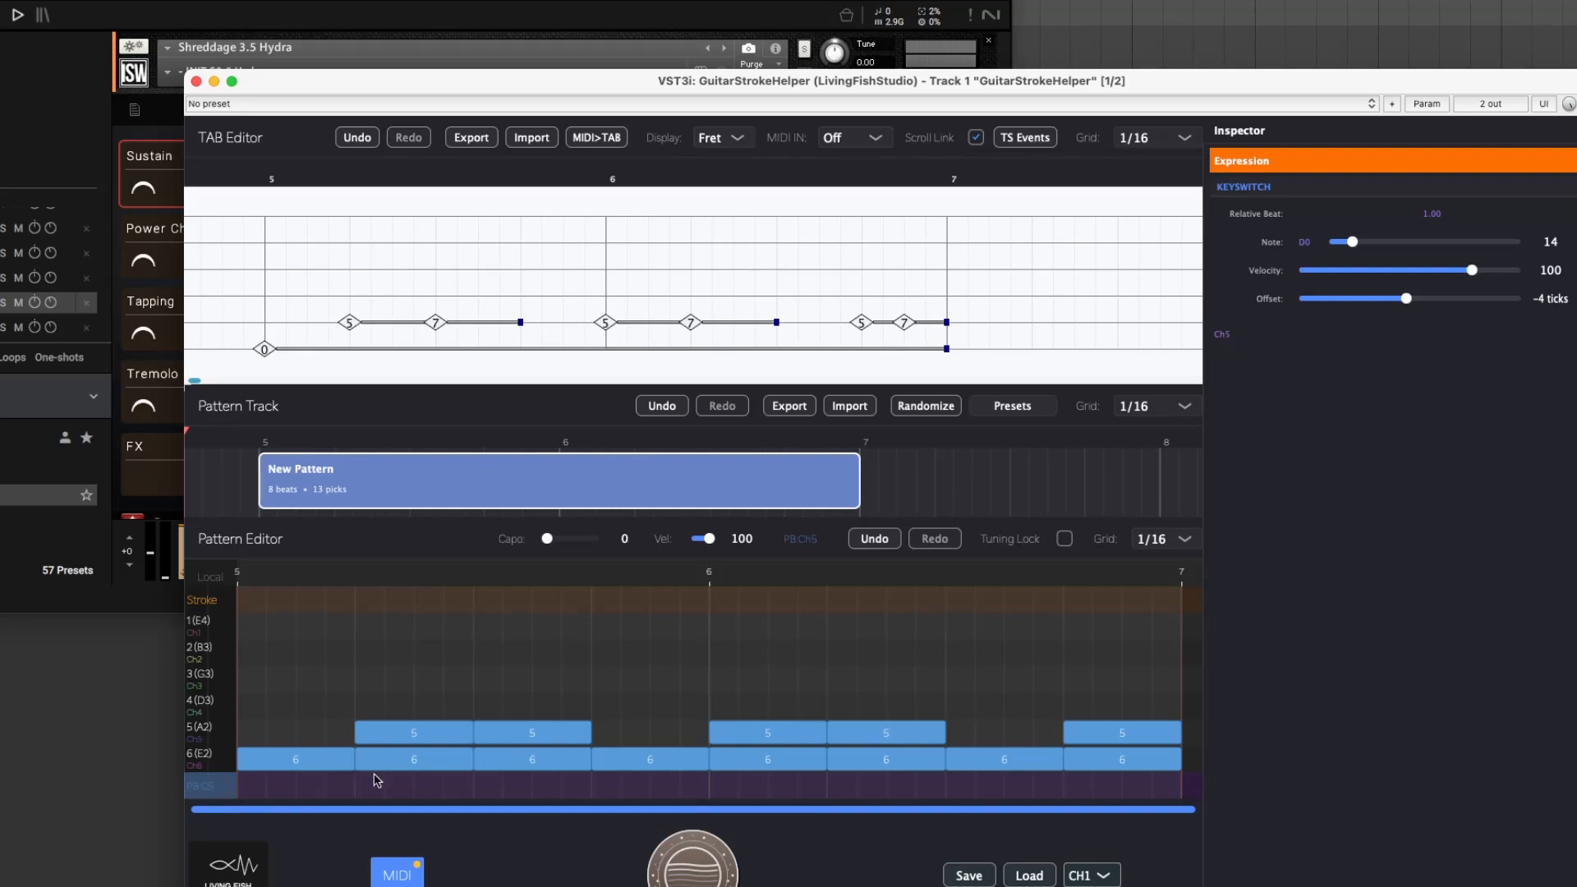
click(371, 740)
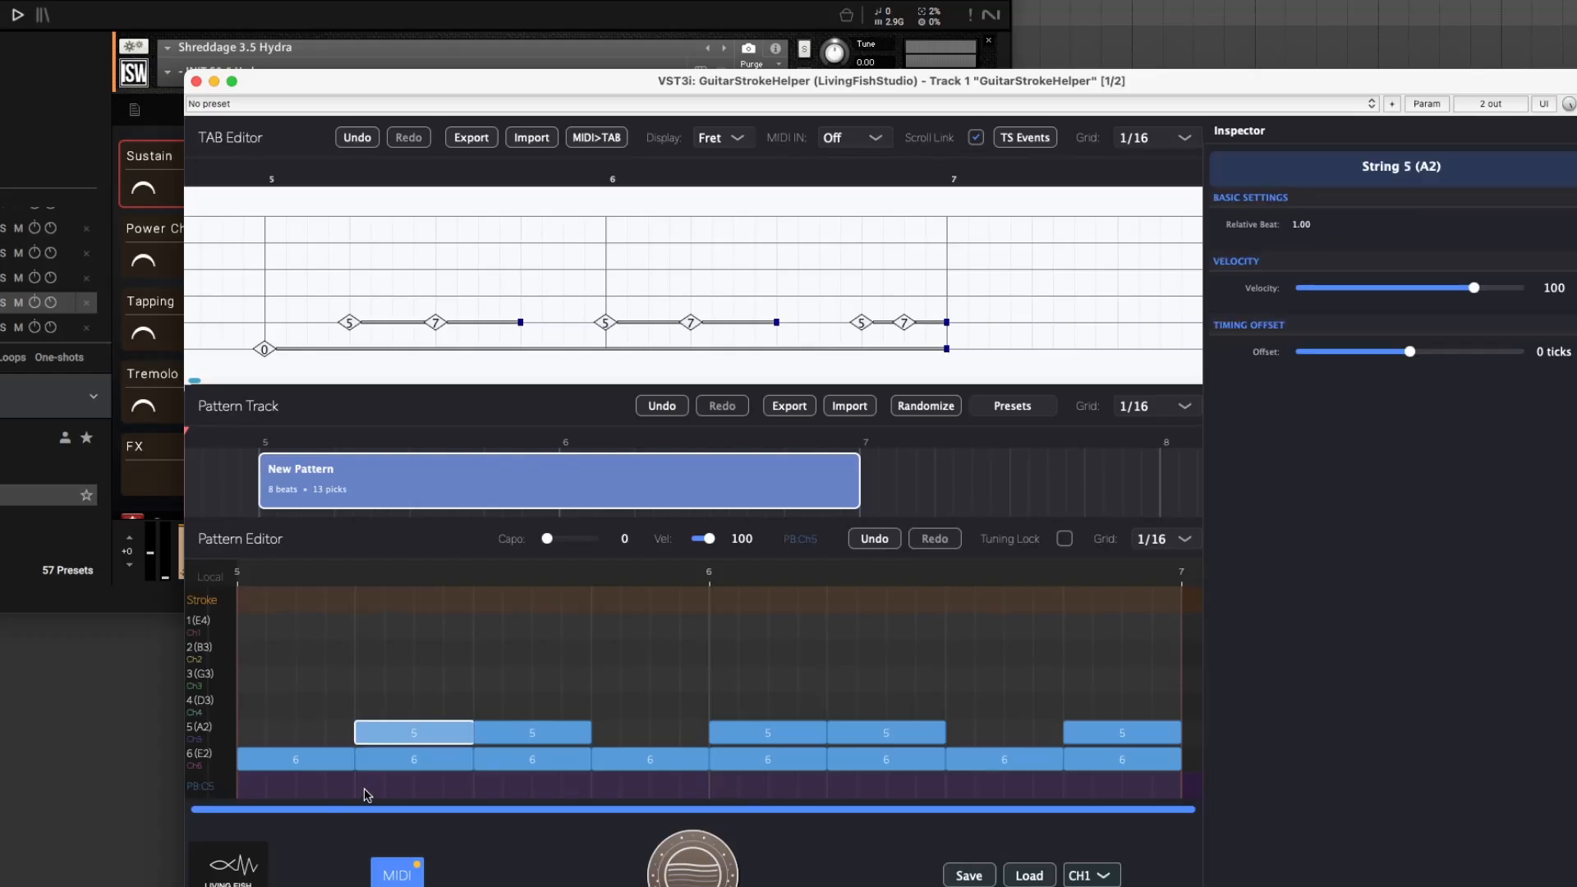
double_click(364, 791)
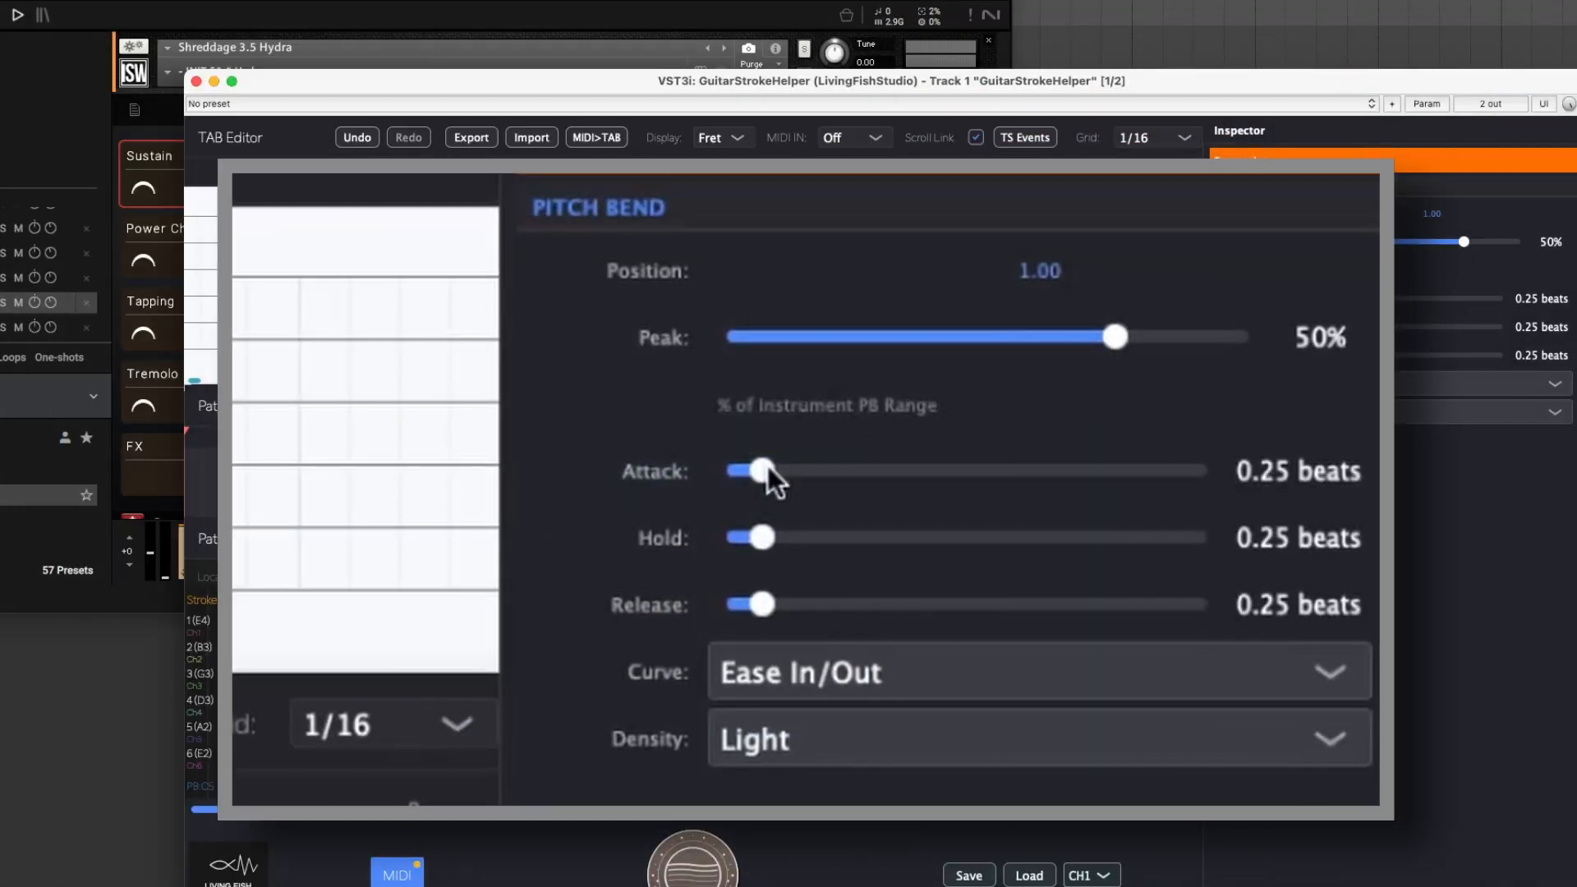
Set the pitch bend's hold and release to 0.00 beats and its attack to 1 beat.
drag(765, 535, 722, 541)
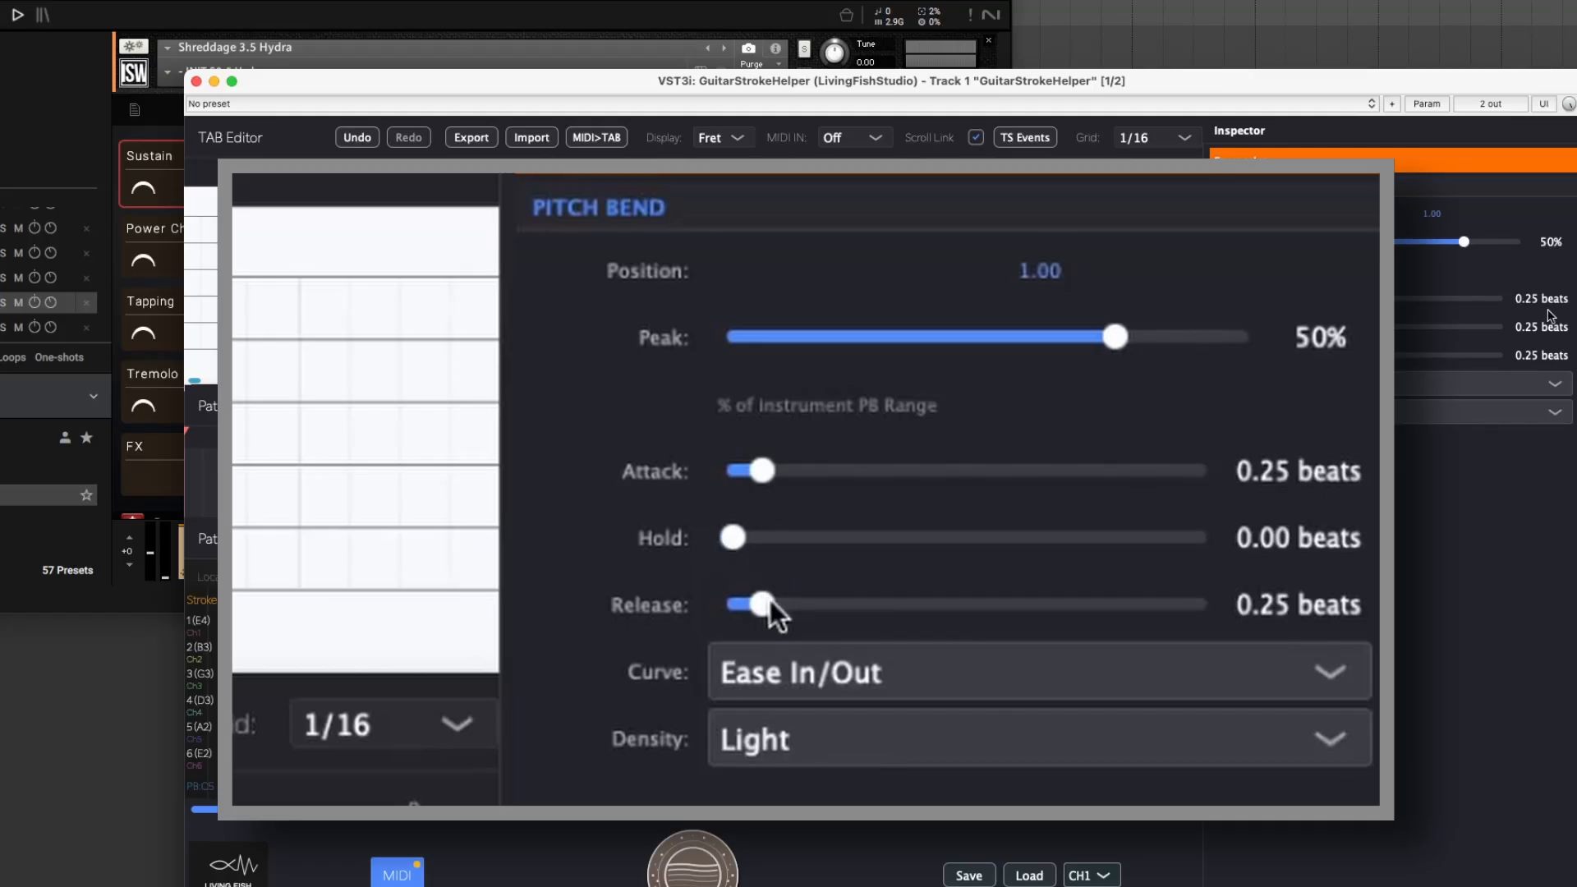
drag(770, 600, 692, 608)
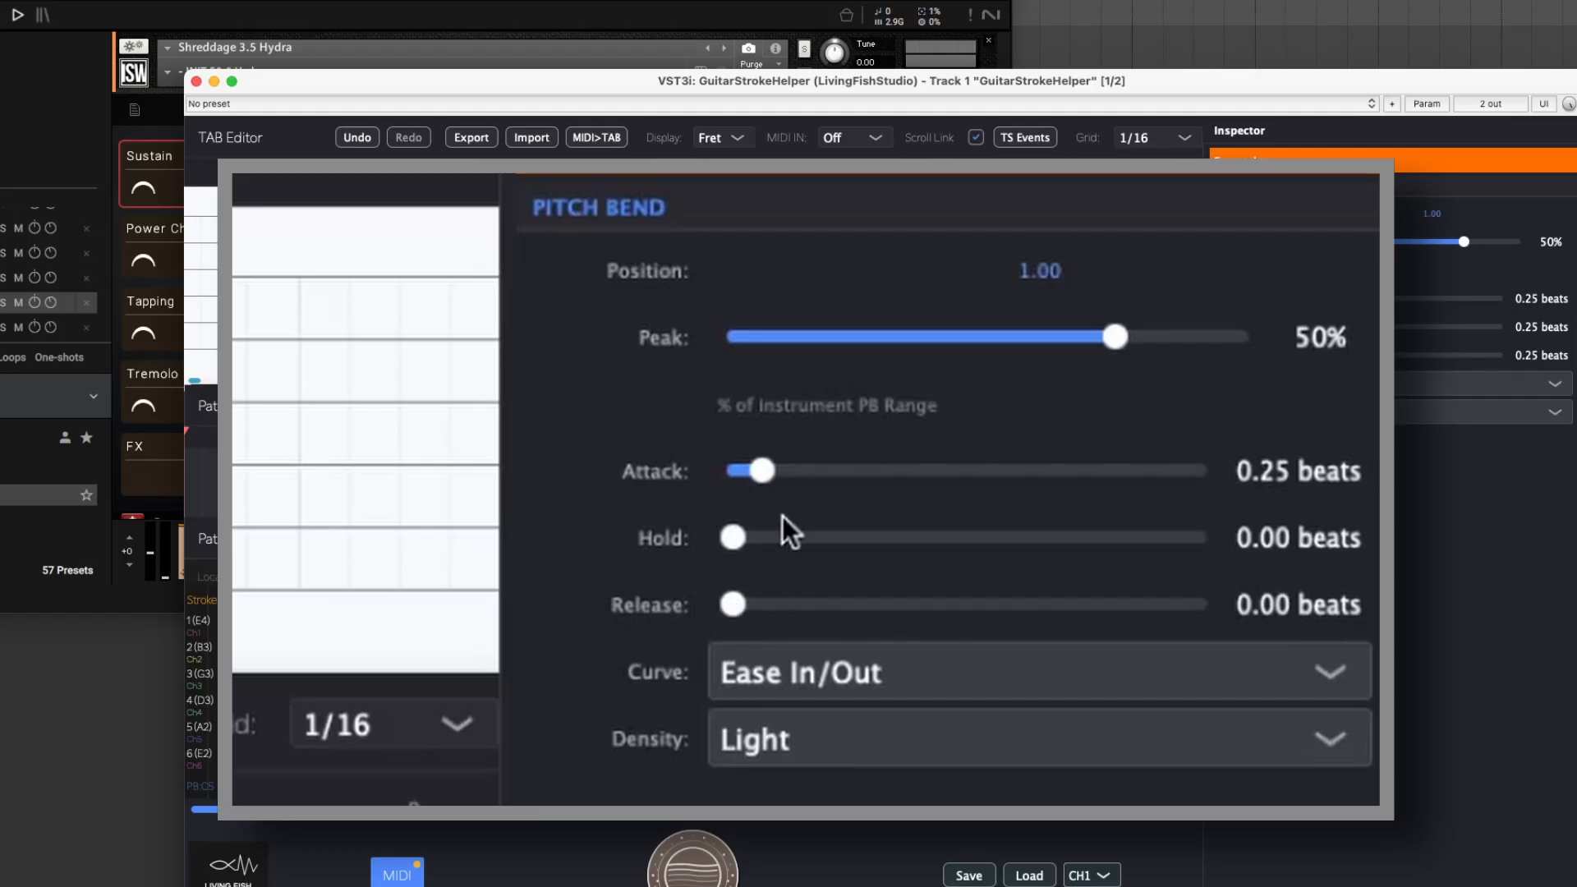
click(1255, 469)
click(1256, 470)
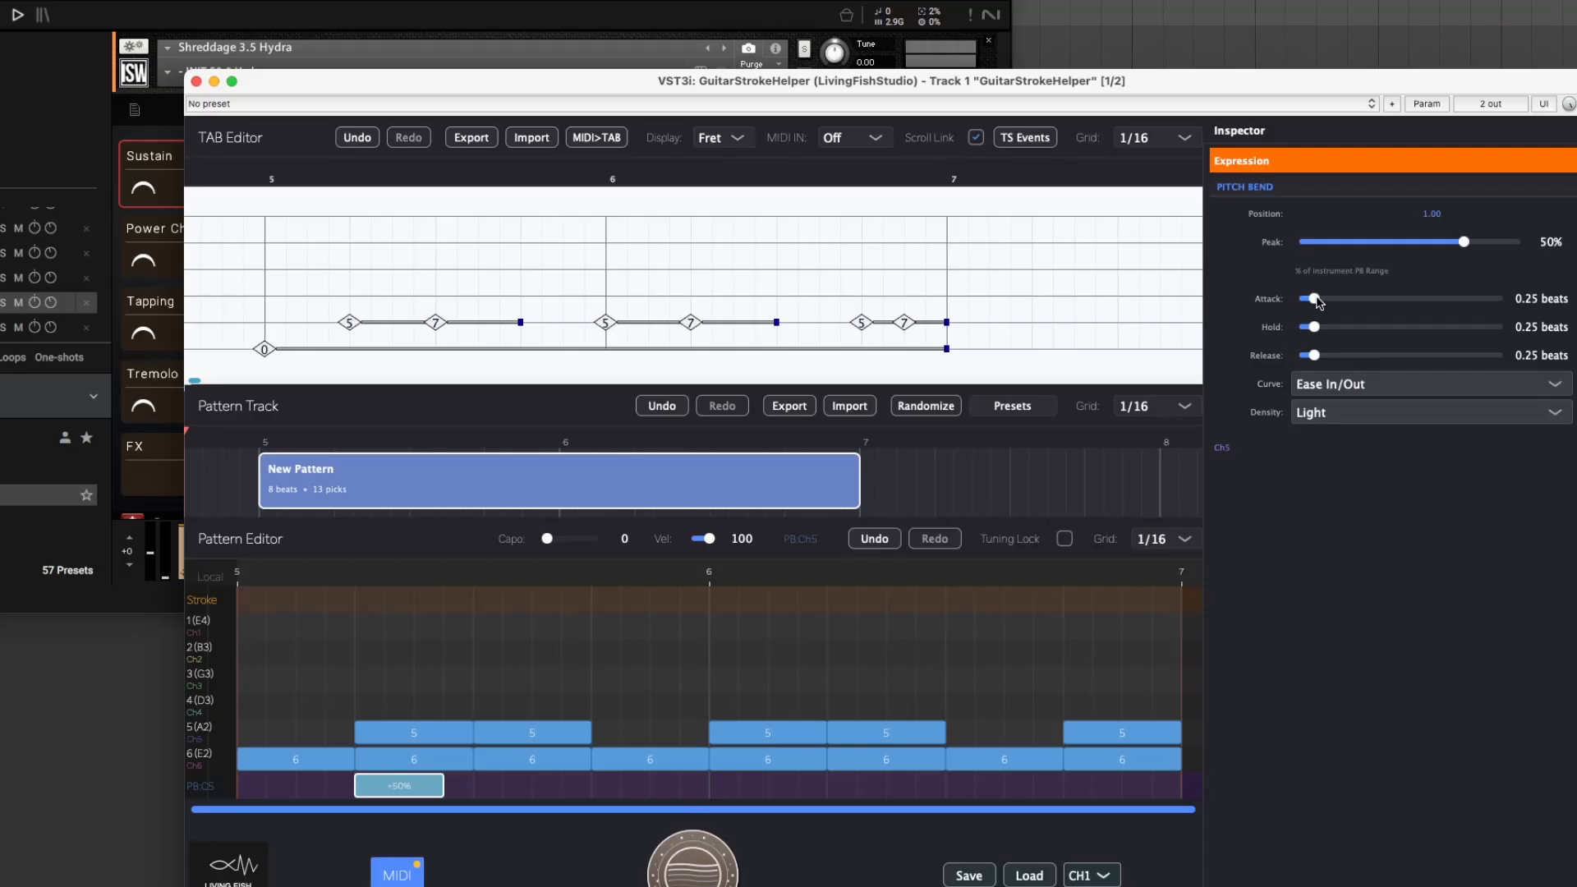
drag(1314, 327, 1299, 326)
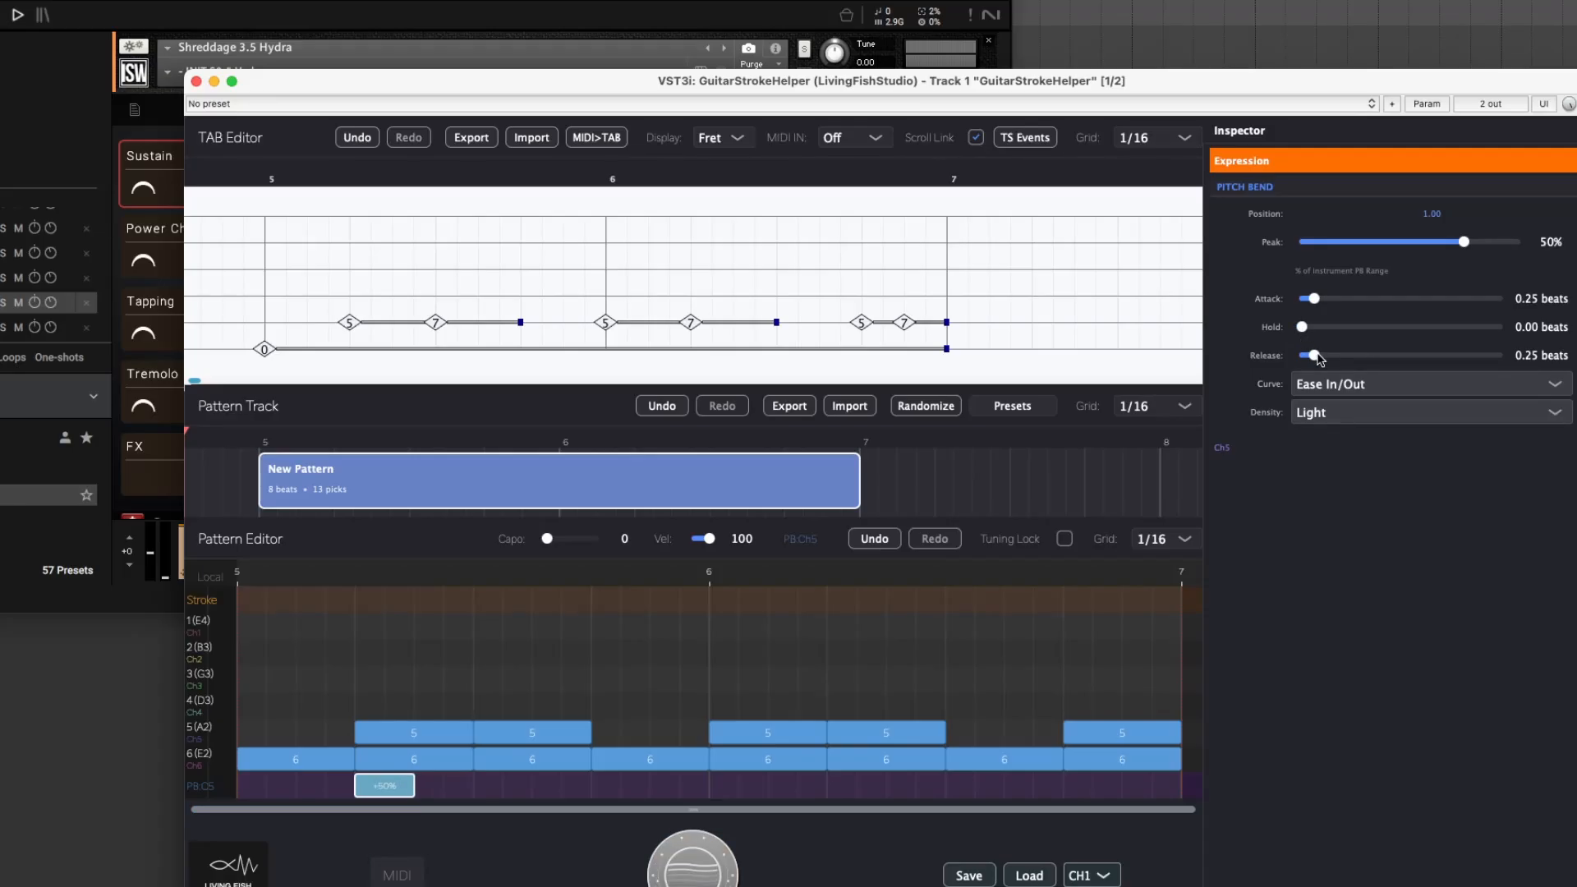
drag(1316, 355, 1300, 355)
click(1520, 301)
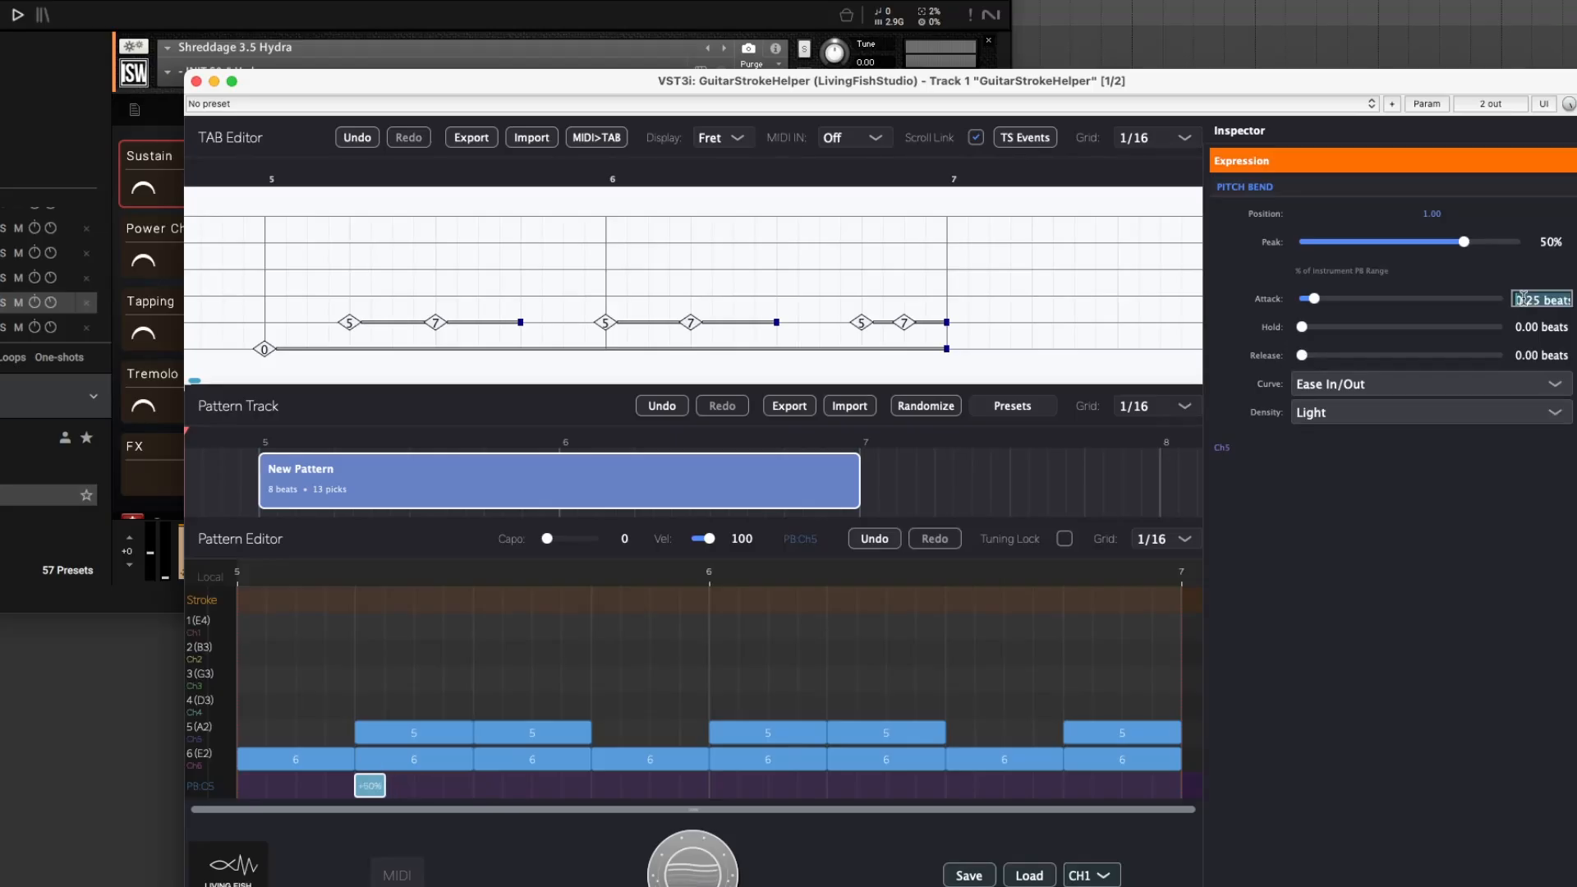
text(1)
key(Return)
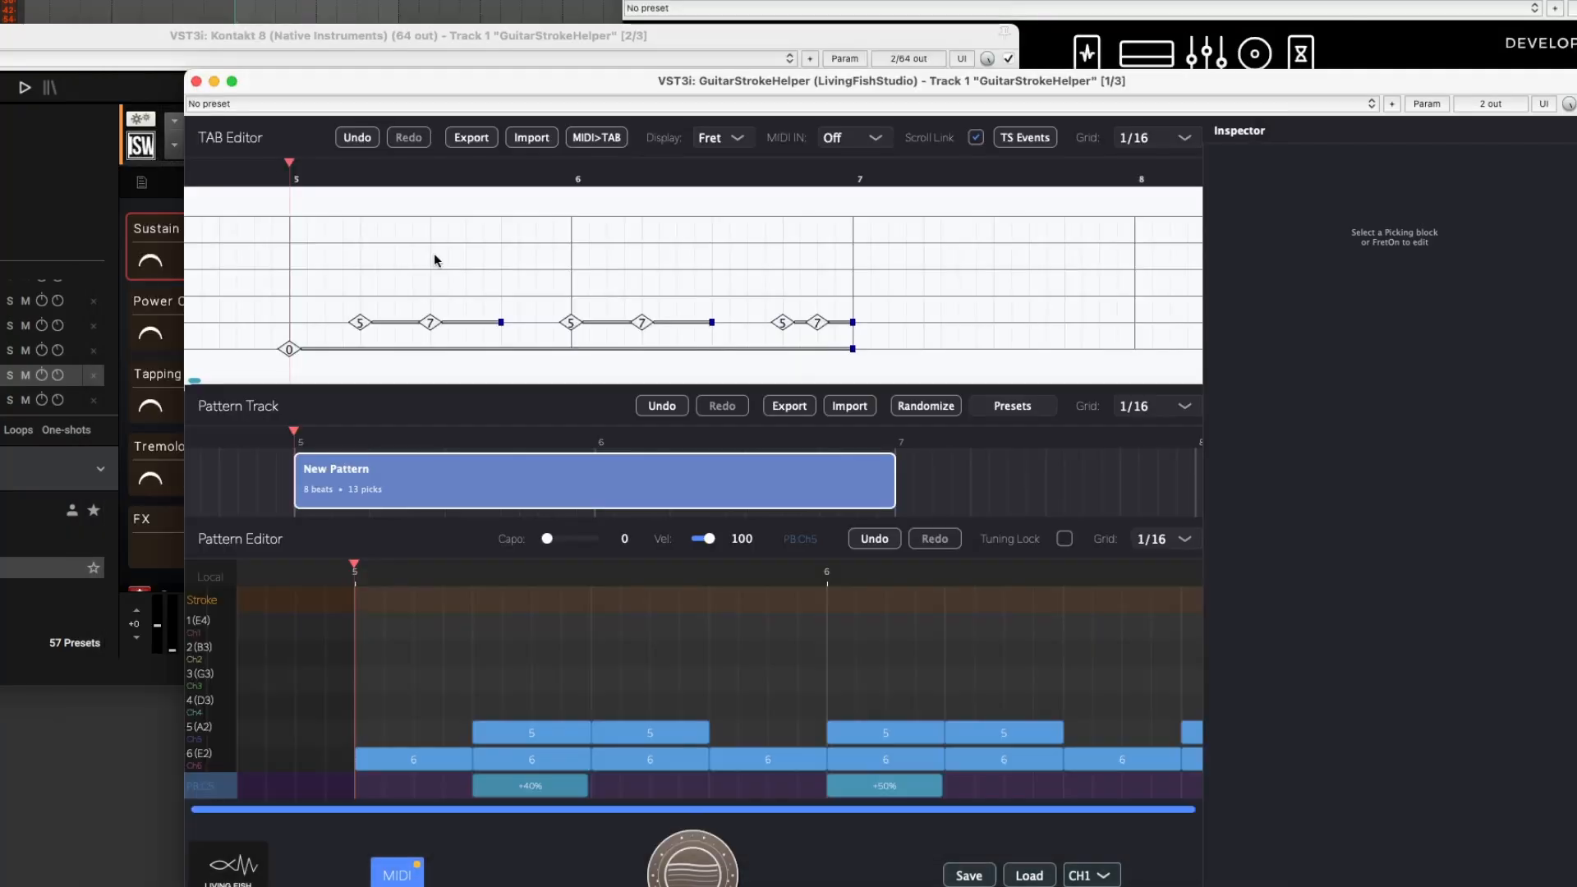
Play the track and examine the keyswitch notes and pitch bend curves in the MIDI piano roll.
key(space)
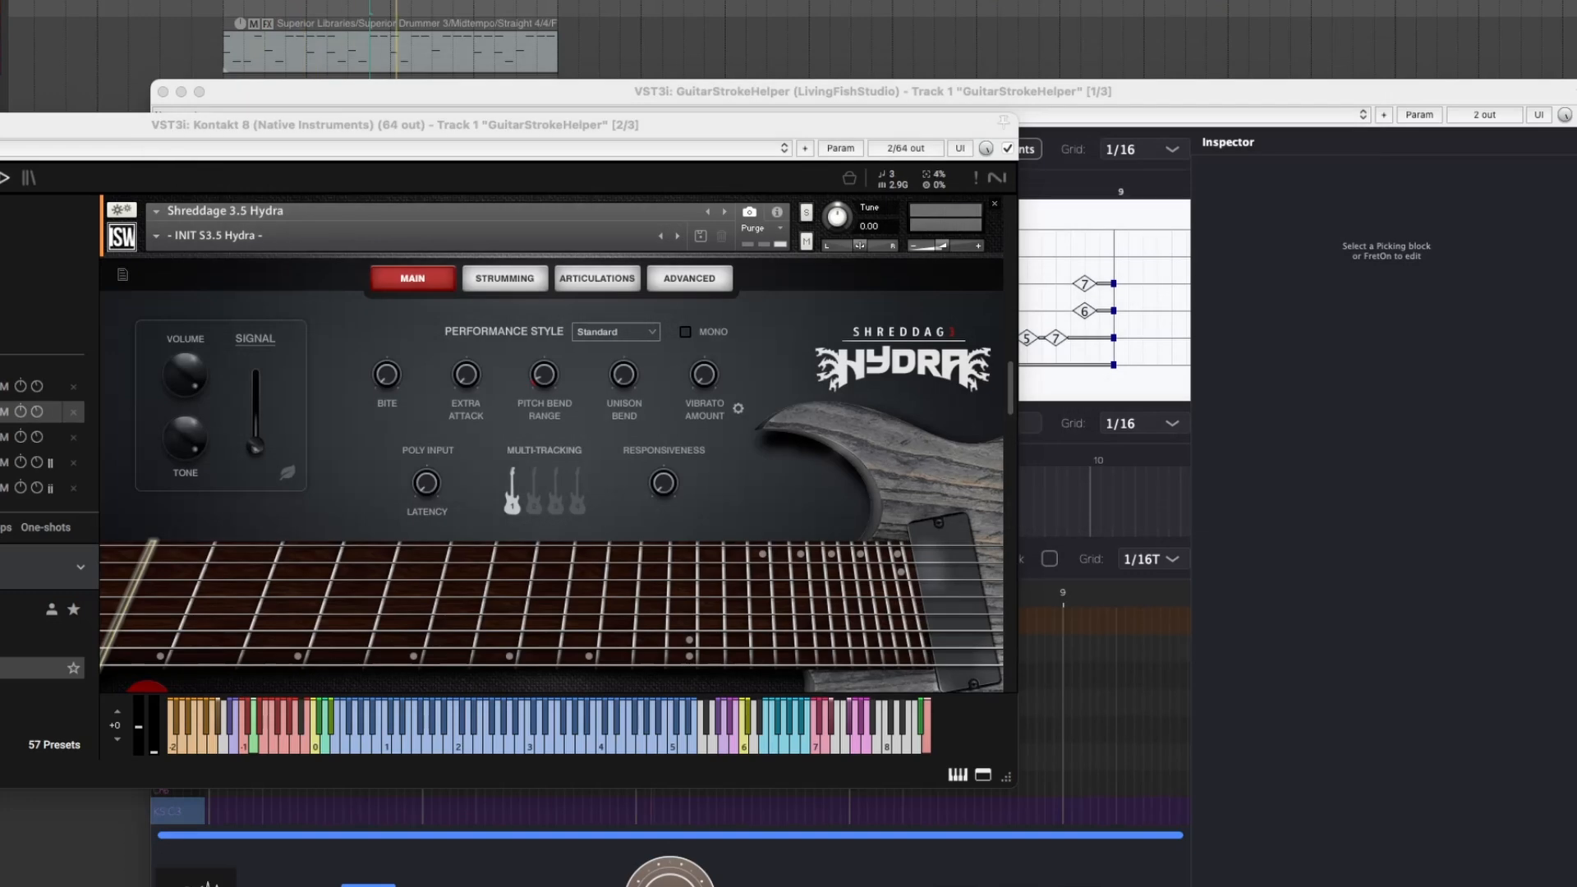
scroll(1120, 484, down, 5)
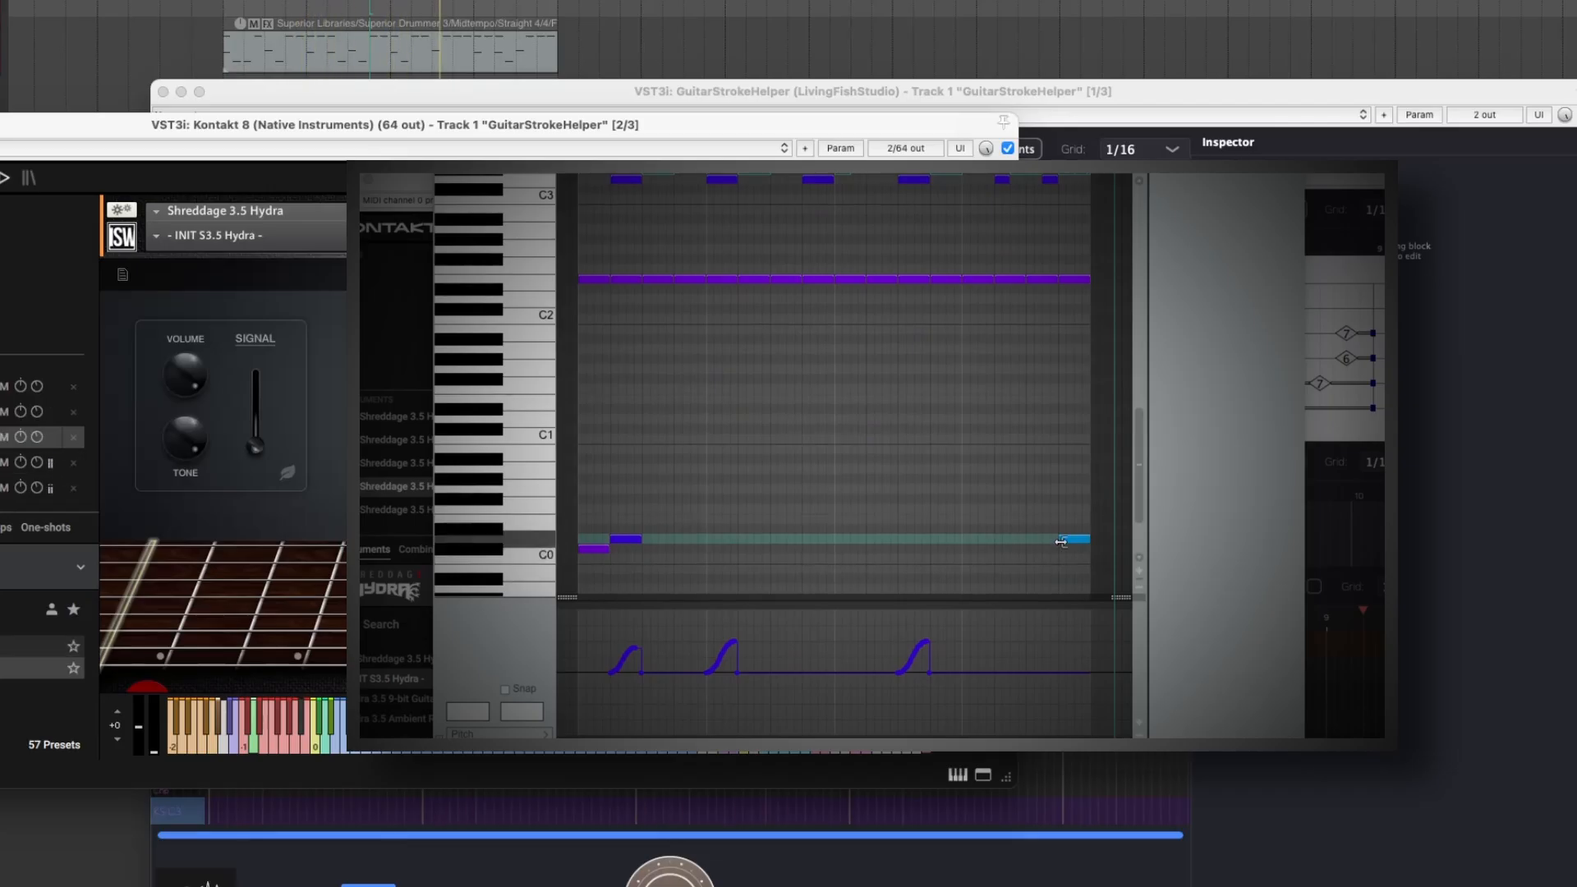
drag(1073, 539, 1076, 543)
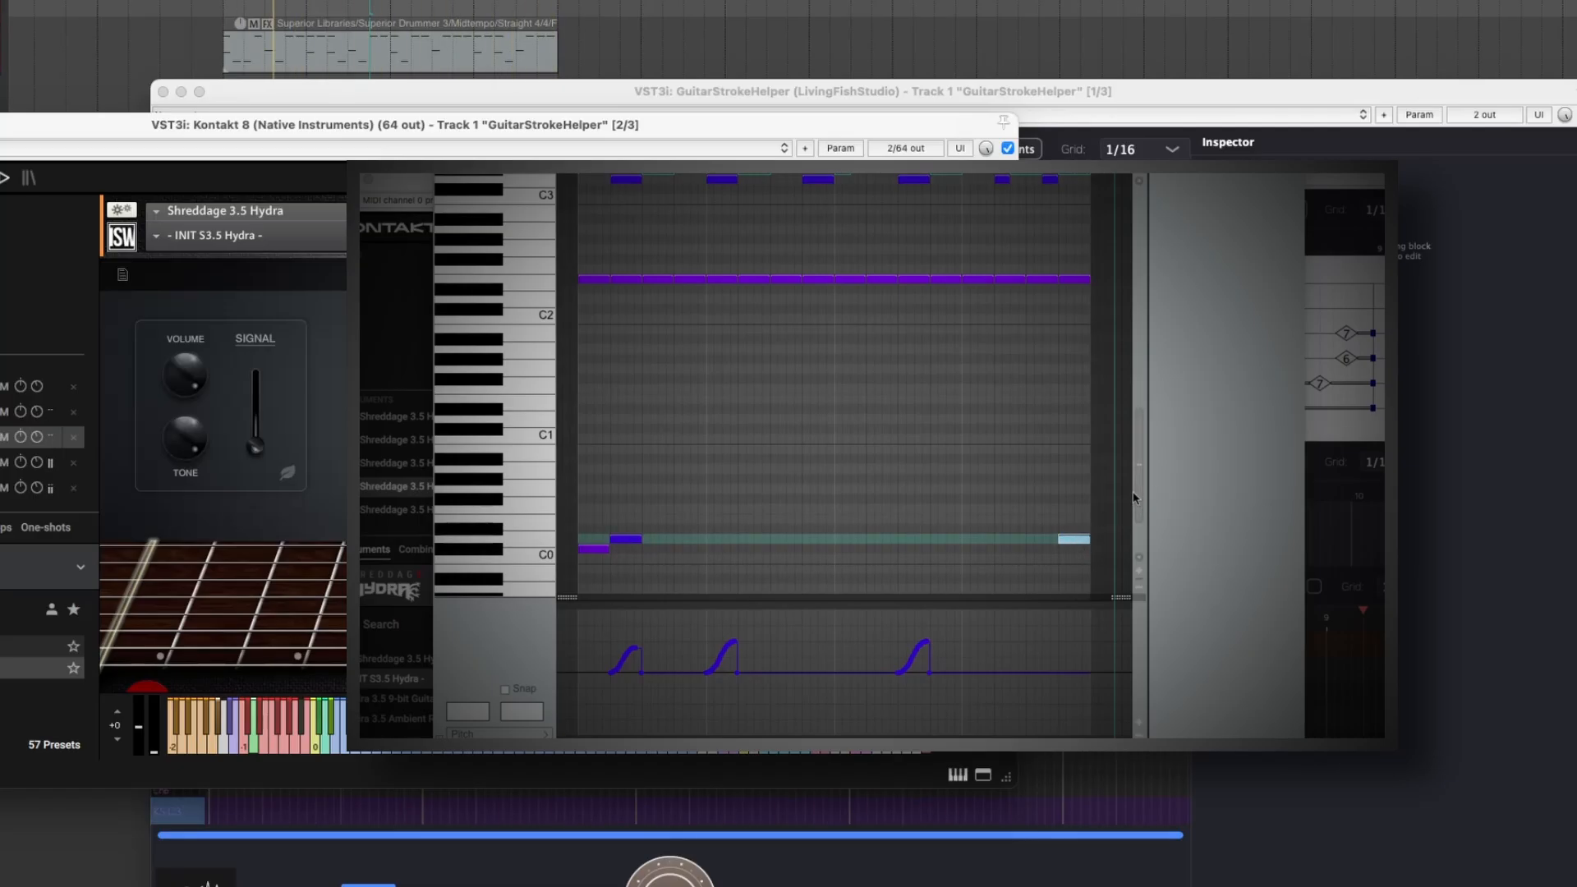
scroll(1134, 491, up, 1)
drag(1135, 491, 1132, 429)
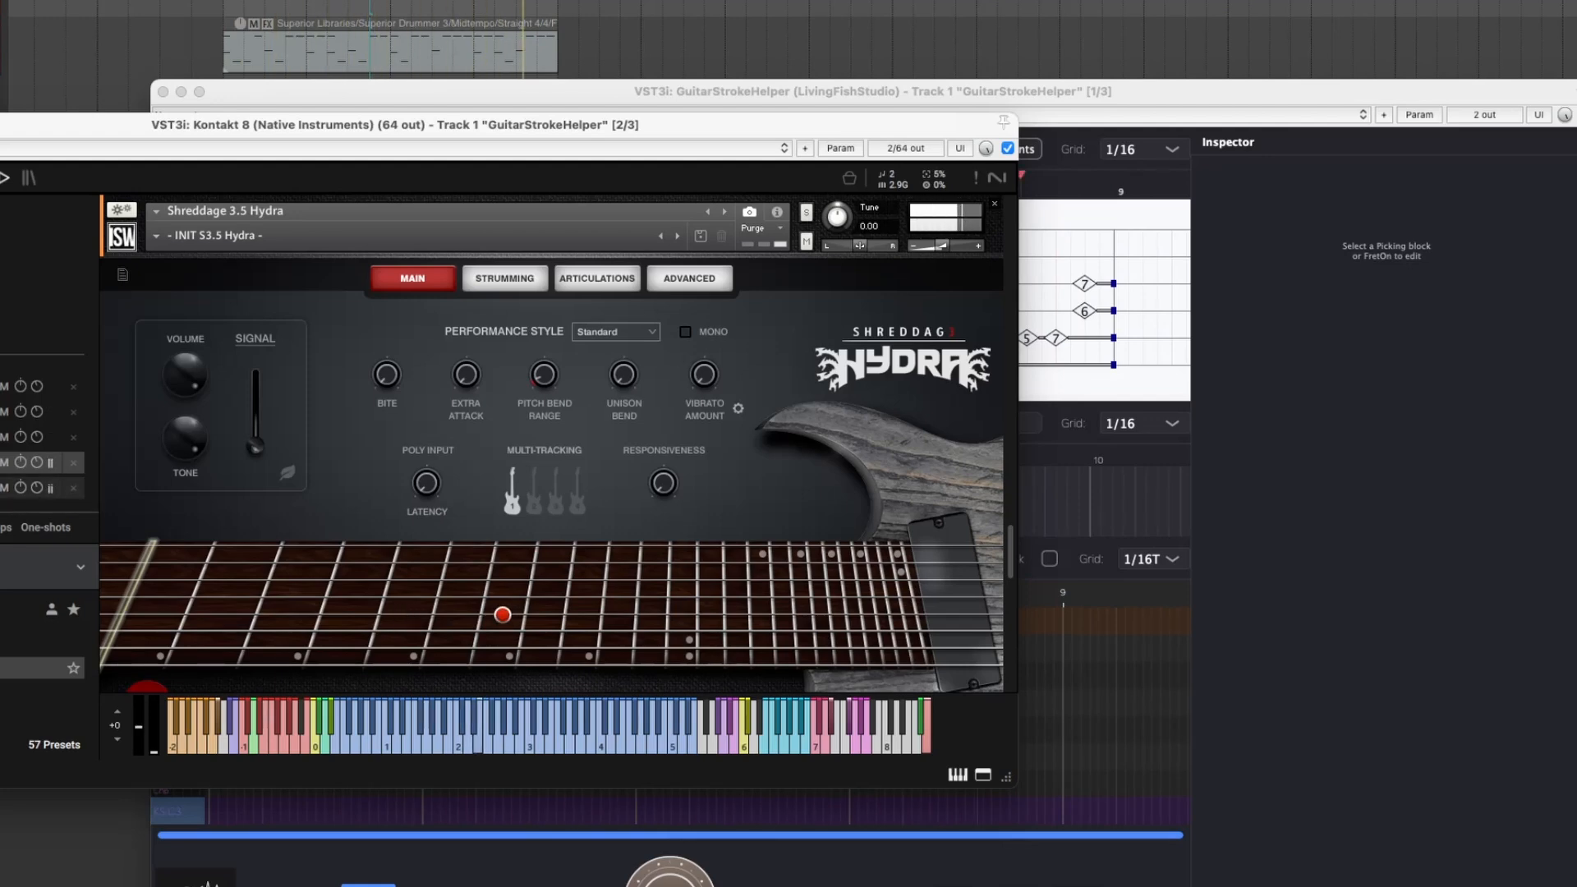
View the last Shreddage 3.5 Hydra instrument in the Kontakt rack during playback.
click(49, 488)
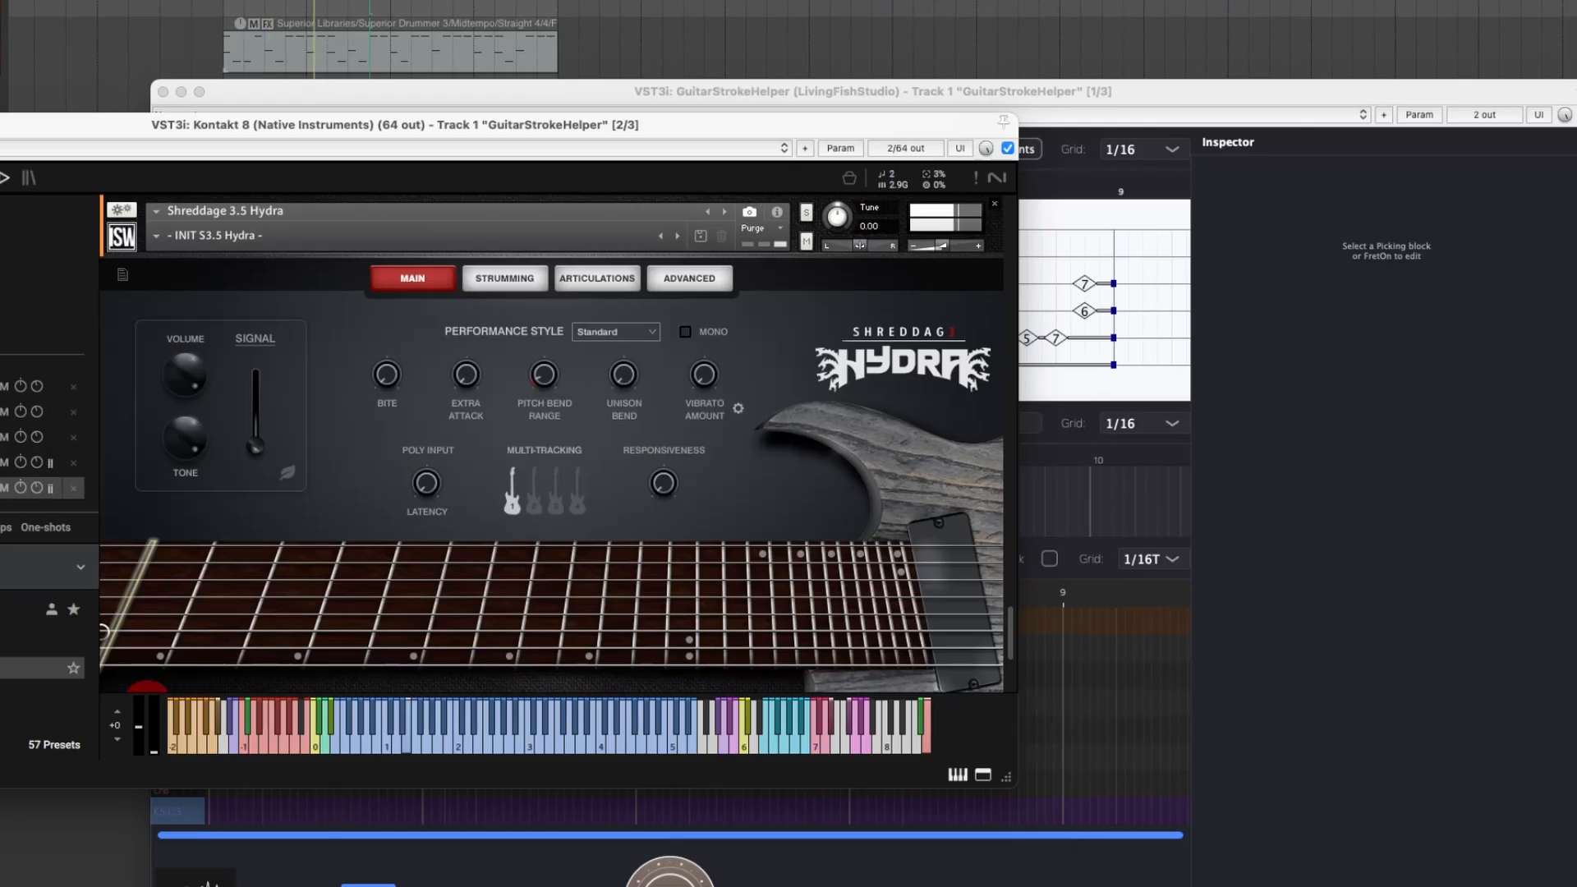